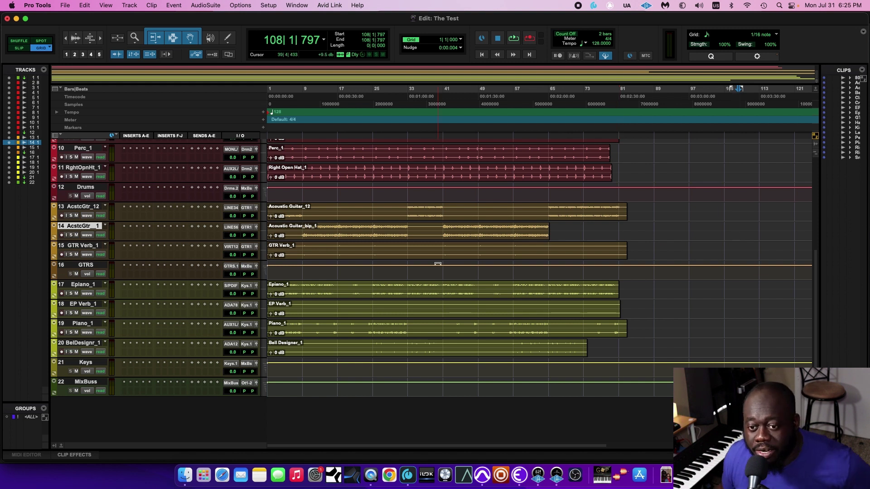
# Step: Open the setup dialog for creating a new session
pyautogui.click(65, 5)
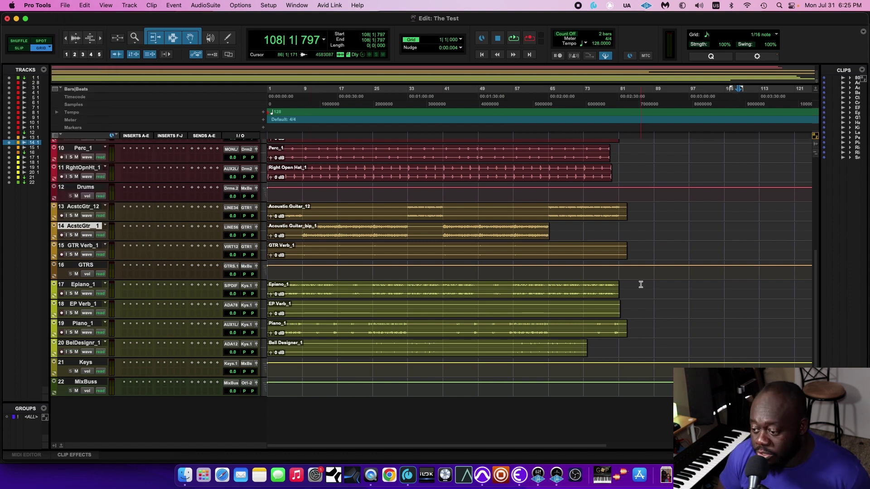
pyautogui.press('super+n')
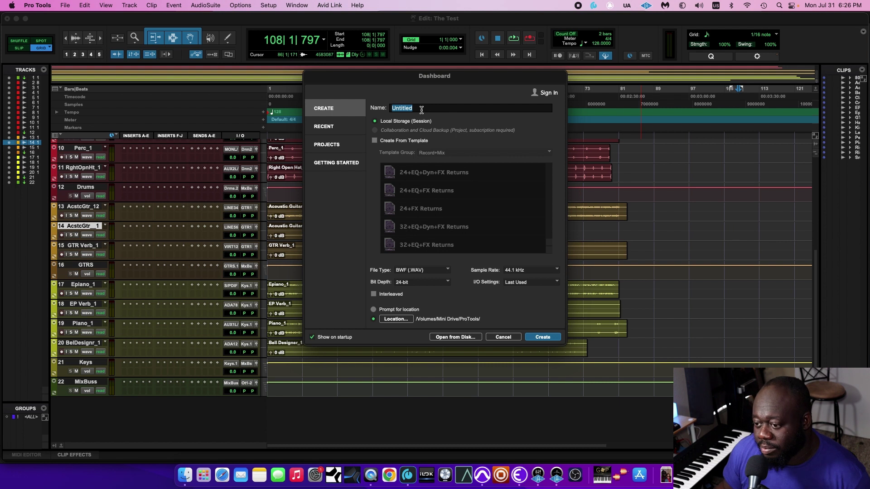
pyautogui.write('Record Template')
pyautogui.click(375, 140)
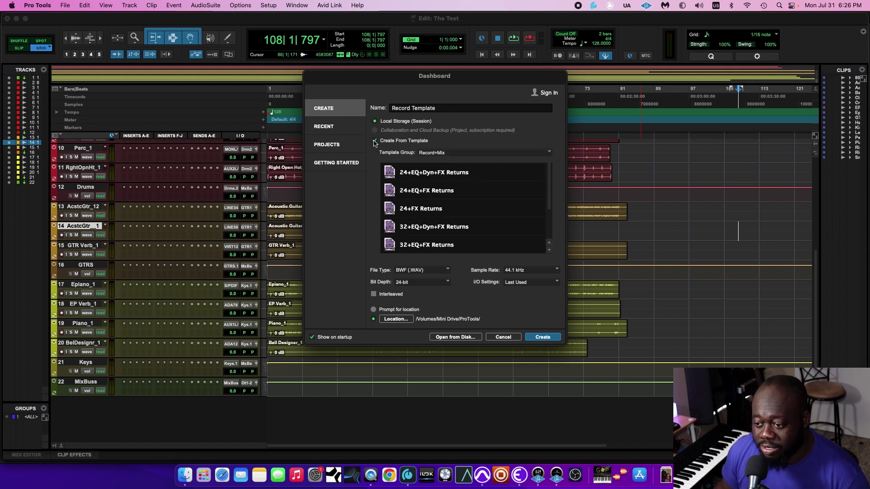
pyautogui.click(375, 142)
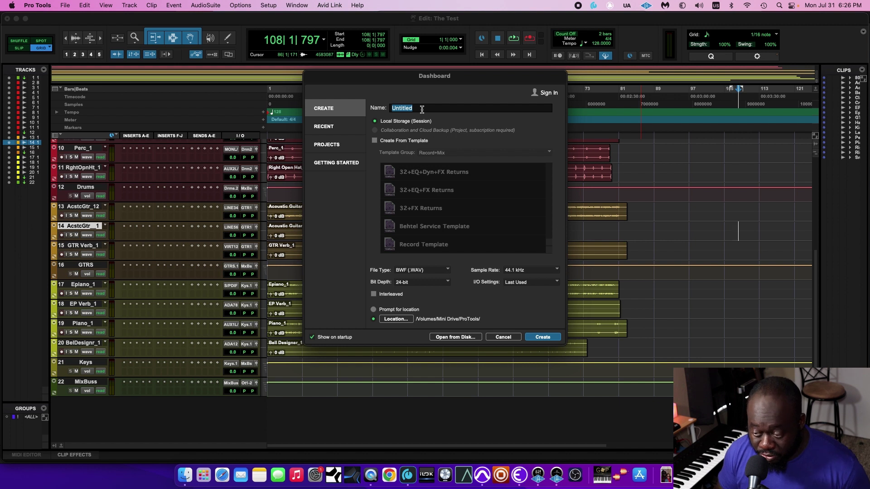
# Step: Name the new session "How to Prep your session for mixing in Pro Tolls" and keep a fixed save location instead of prompting for one
pyautogui.write('How to Prep your session for mixing in Pro Tolls')
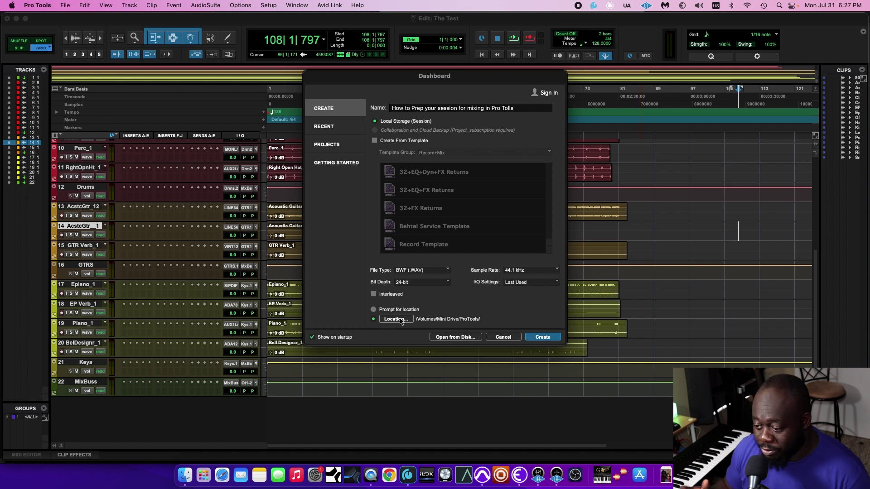
pyautogui.click(373, 310)
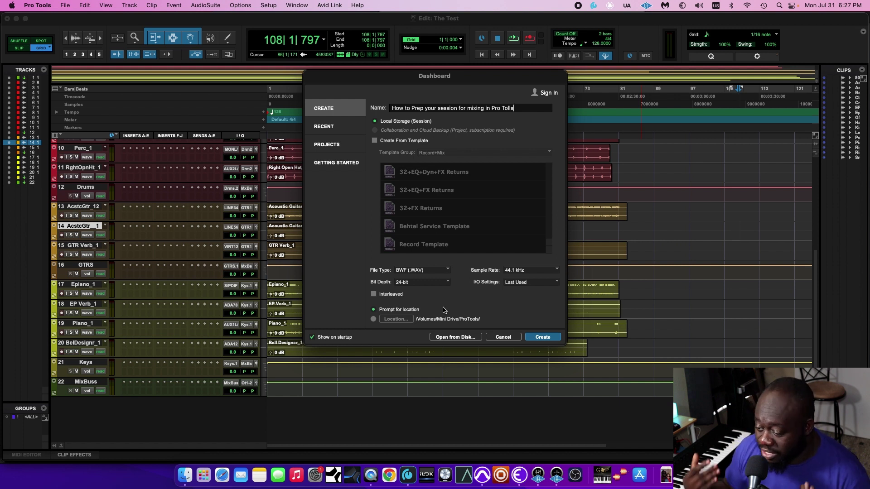
pyautogui.click(373, 319)
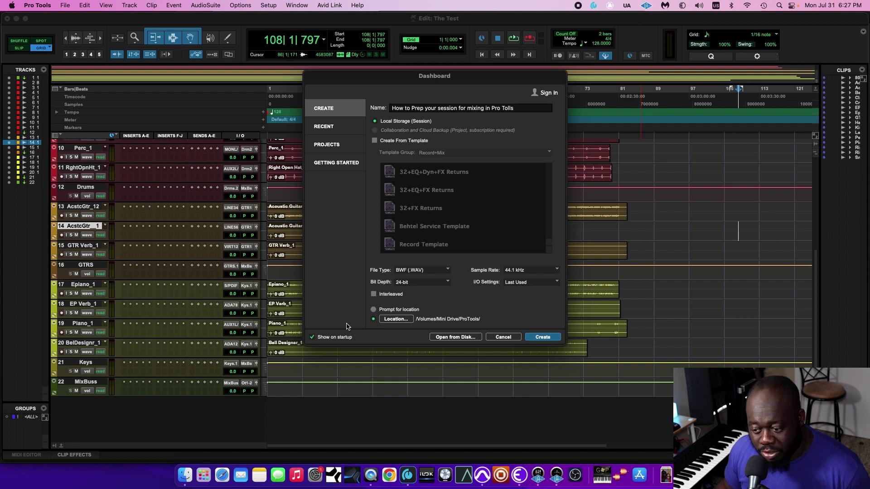
# Step: Set the save location to the protools folder inside ProTools on the Mini Drive and create the session
pyautogui.click(395, 320)
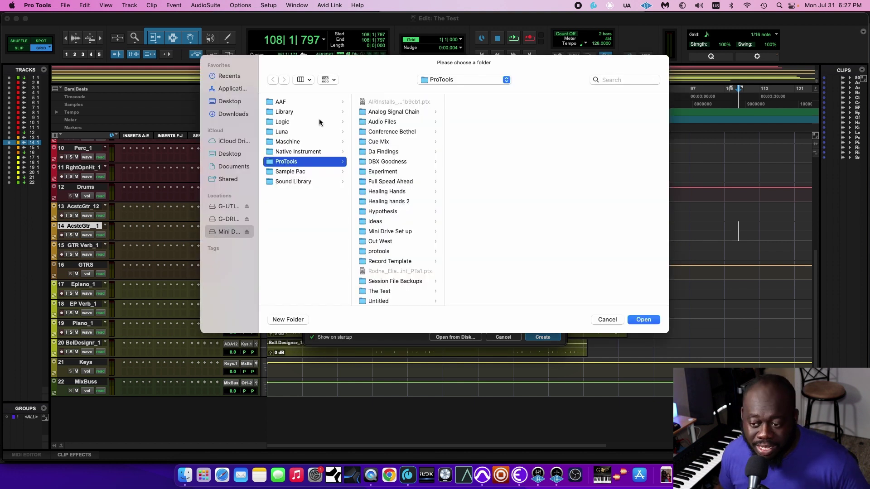
pyautogui.click(226, 233)
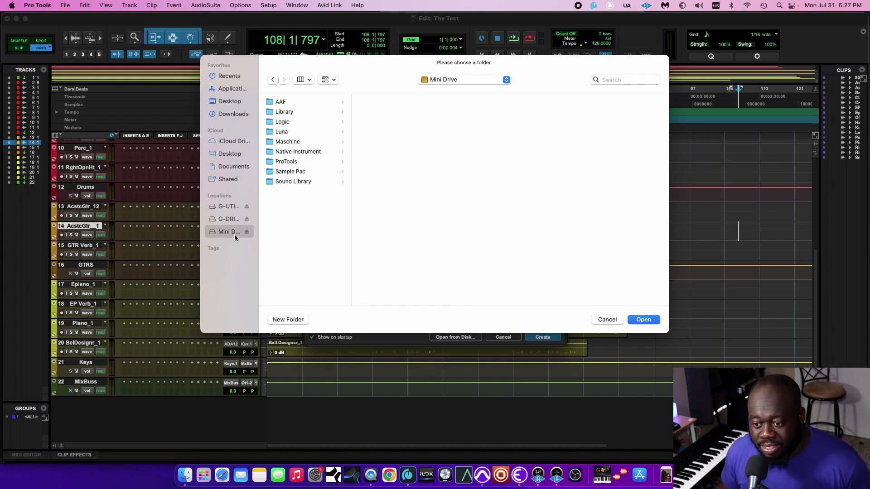
pyautogui.click(286, 162)
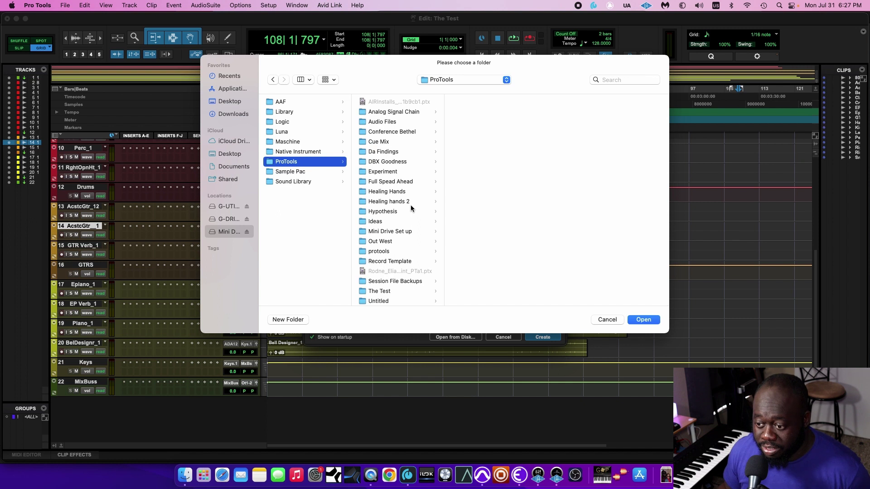
pyautogui.click(378, 251)
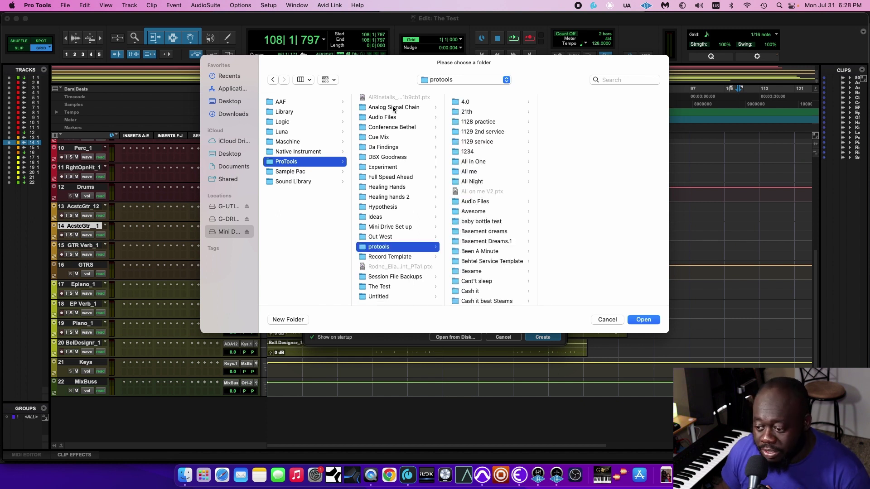
pyautogui.click(647, 320)
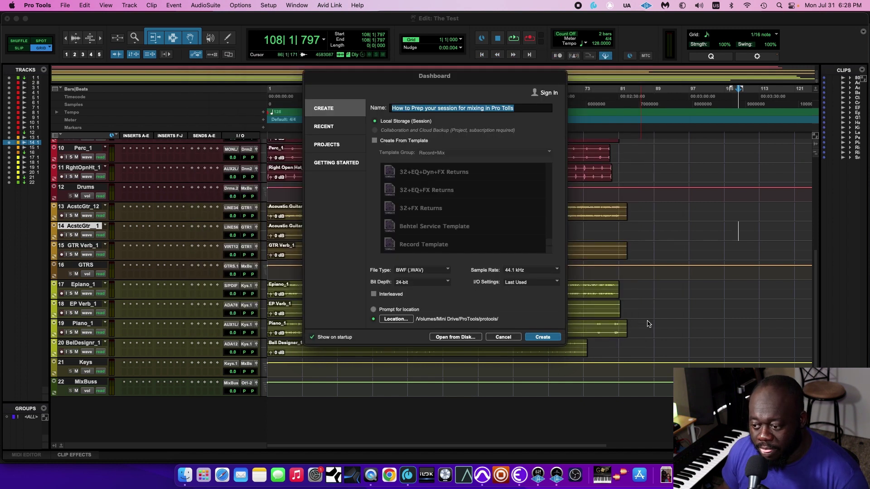
pyautogui.click(542, 337)
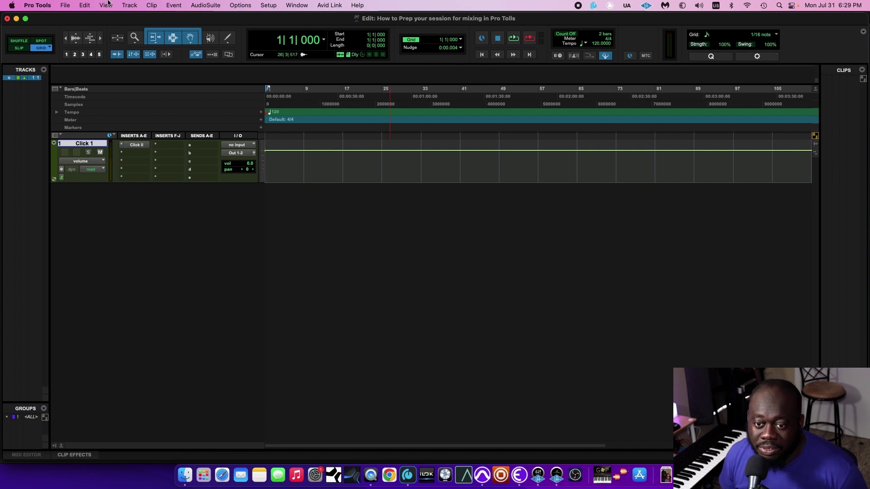
# Step: Start an audio import and browse the Mini Drive to the Bounces folder of the Logic project "The test"
pyautogui.click(63, 5)
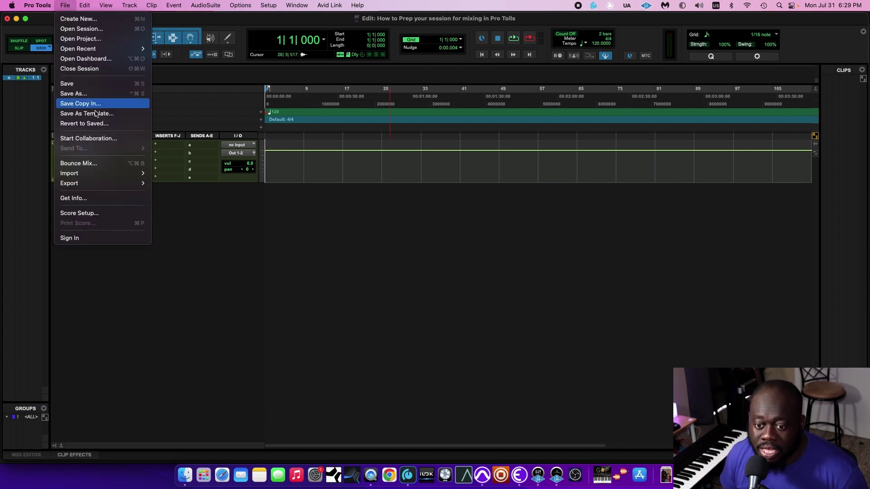
pyautogui.moveTo(133, 175)
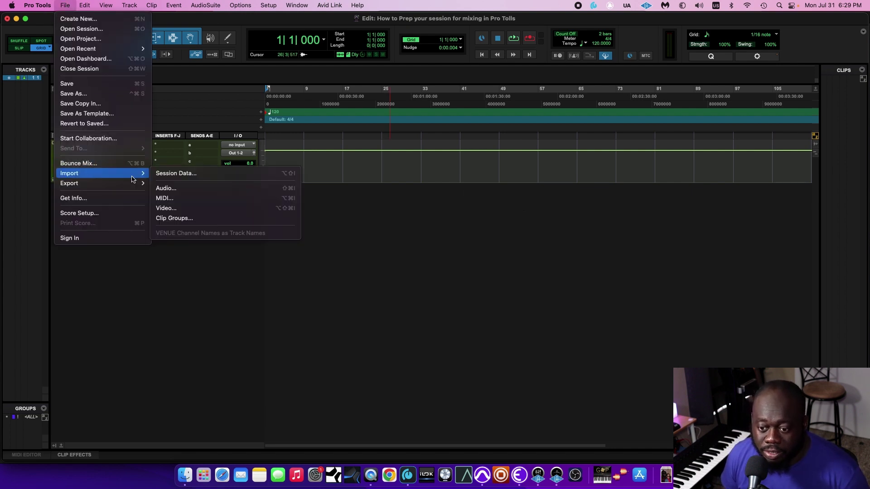
pyautogui.click(187, 189)
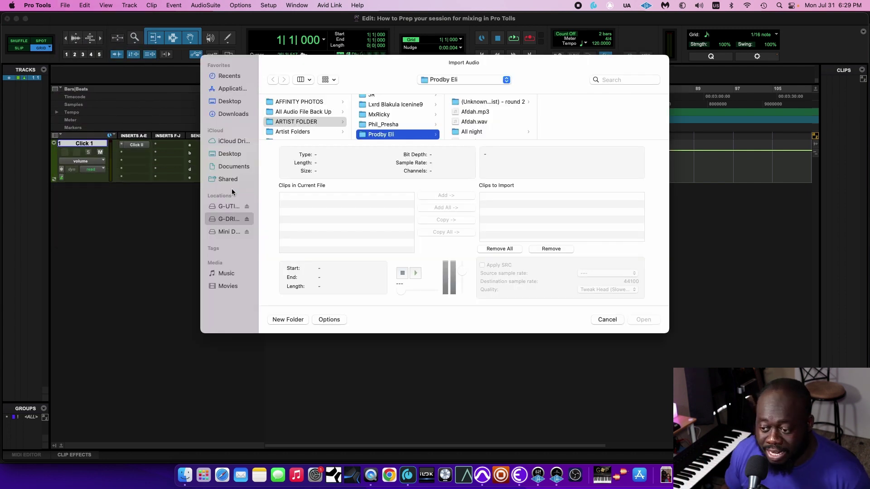
pyautogui.click(229, 231)
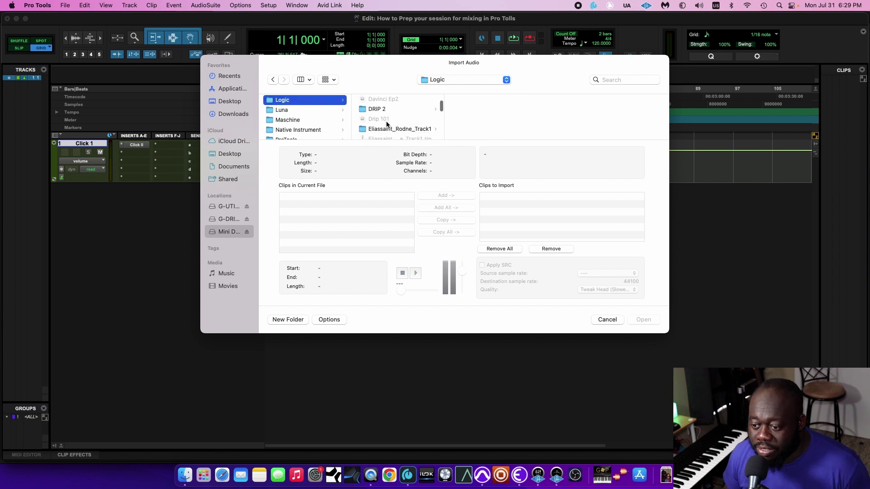
pyautogui.scroll(-10, 386, 120)
pyautogui.scroll(-15, 387, 123)
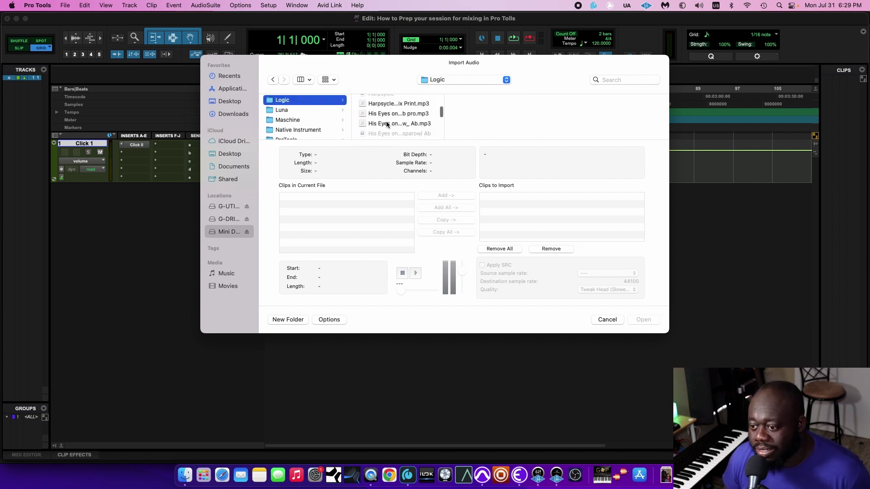
pyautogui.scroll(-20, 387, 121)
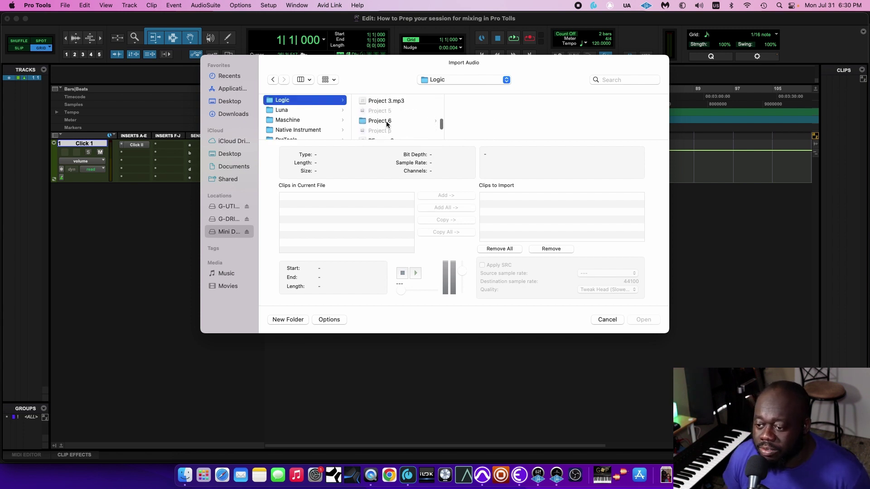
pyautogui.click(384, 110)
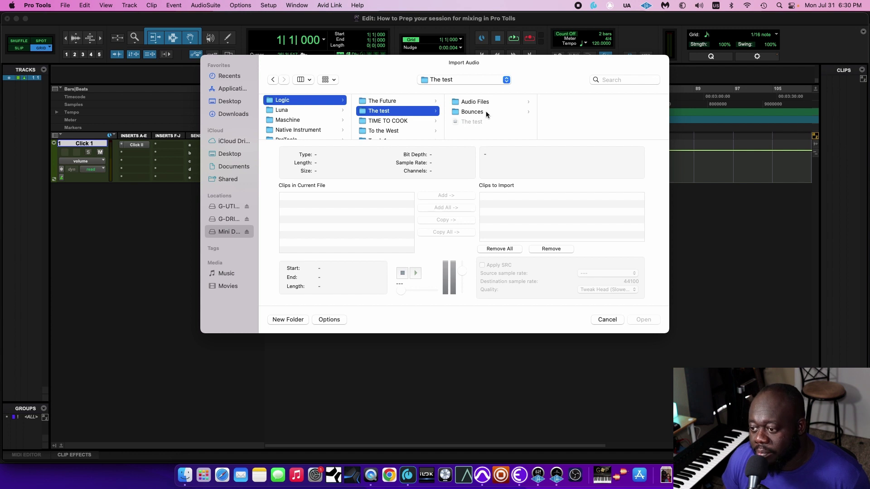
pyautogui.click(480, 111)
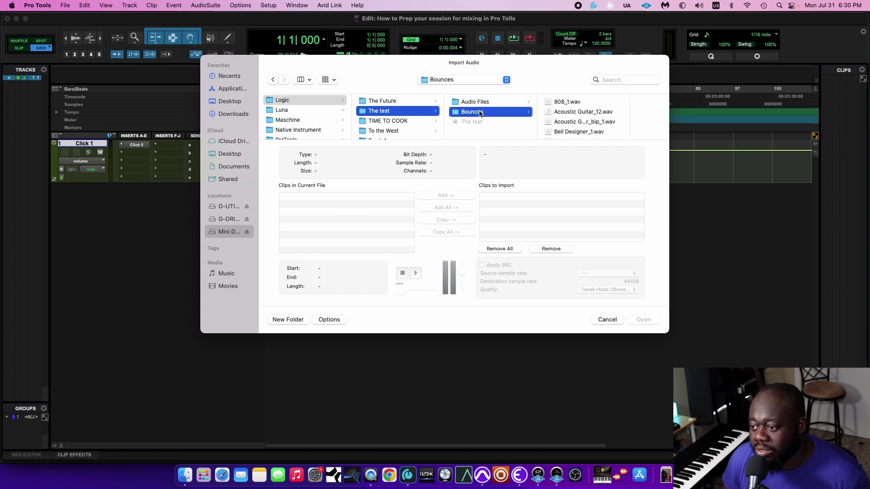
# Step: Select all the WAV files from 808_1.wav to Snare_1.wav and add them to the import list as copies
pyautogui.click(570, 103)
pyautogui.scroll(-5, 521, 124)
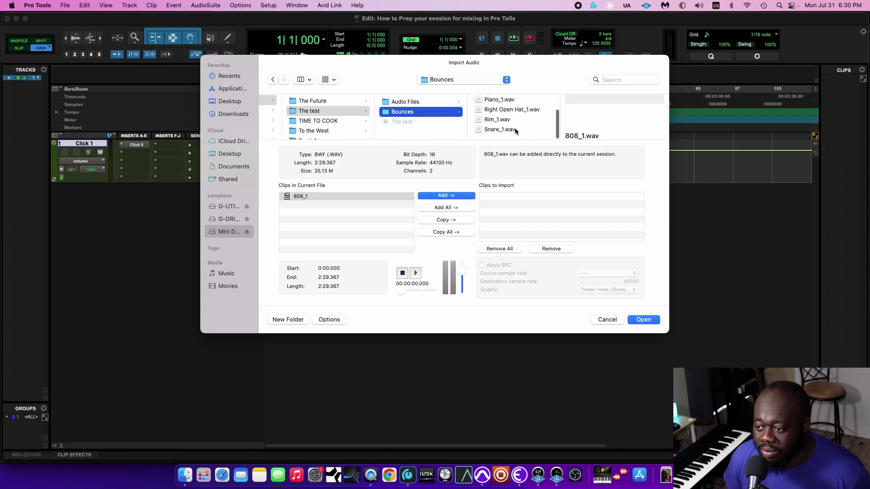
pyautogui.scroll(5, 497, 126)
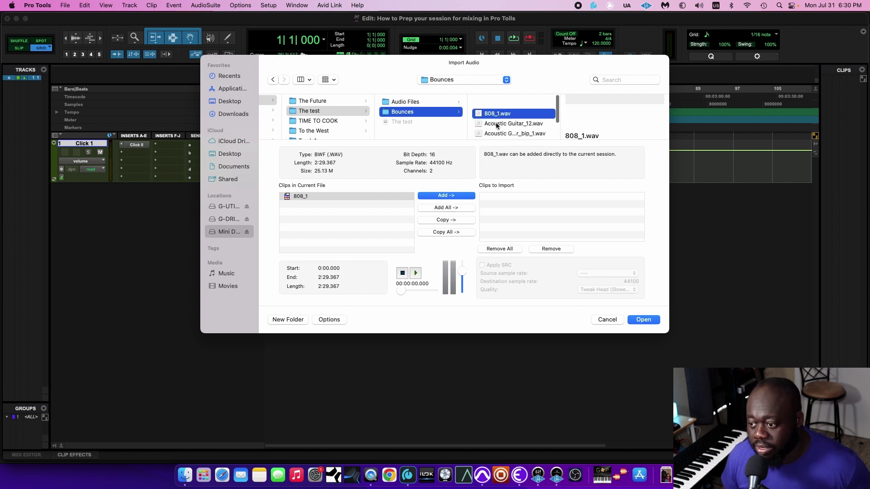
pyautogui.scroll(-5, 497, 126)
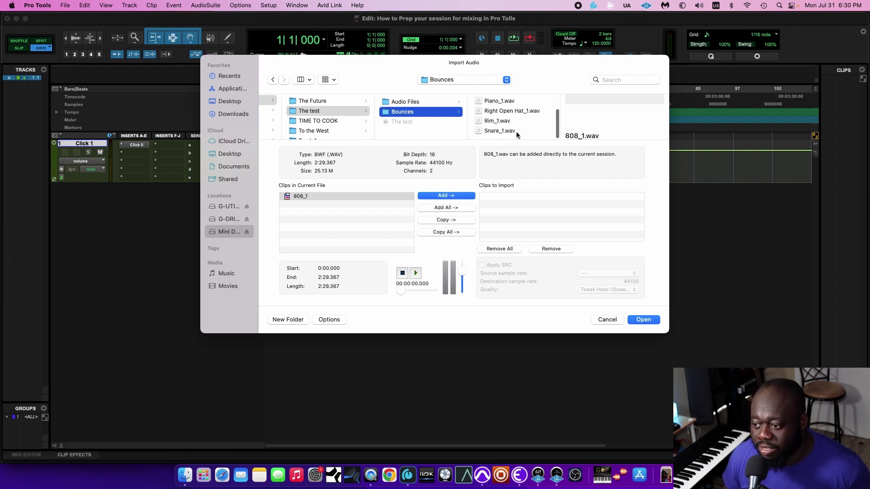
pyautogui.keyDown('shift'); pyautogui.click(492, 132); pyautogui.keyUp('shift')
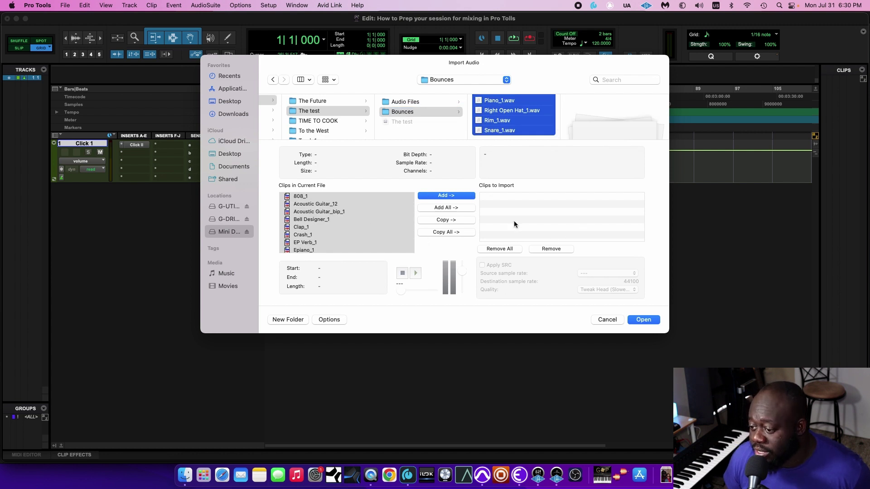
pyautogui.click(444, 220)
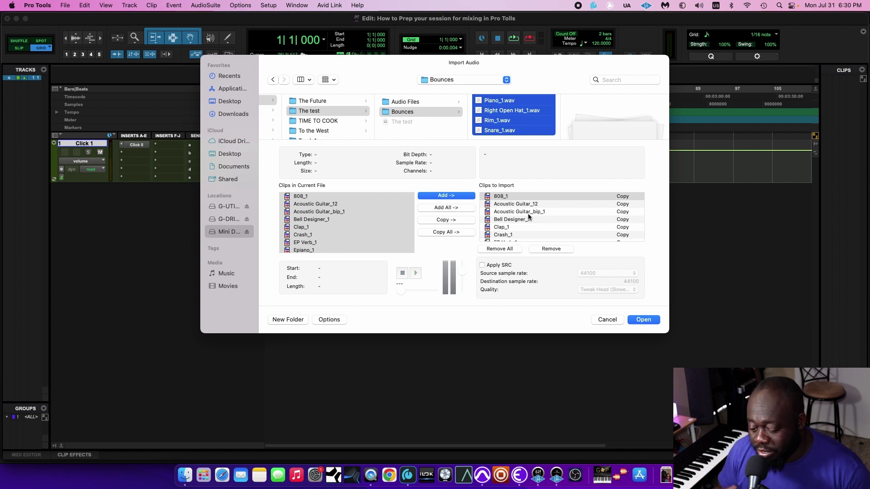
pyautogui.scroll(-5, 542, 208)
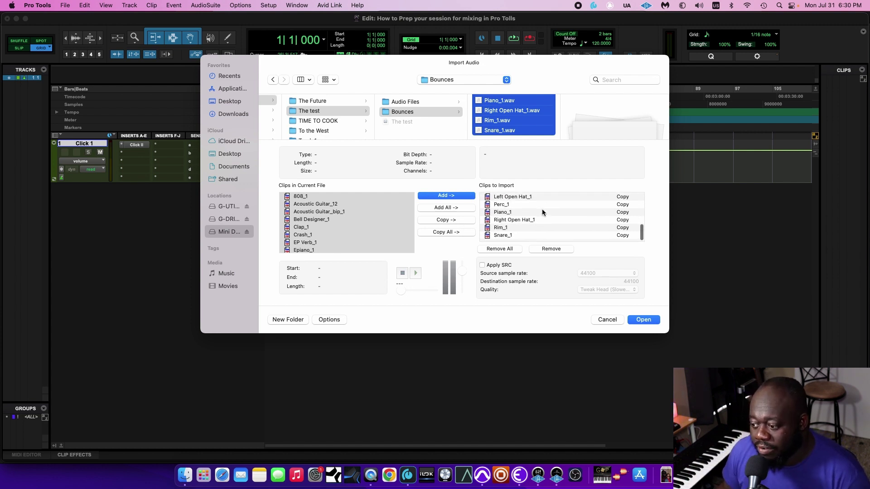
# Step: Import the copies into the session's Audio Files folder, placing them on new tracks at Session Start
pyautogui.click(648, 322)
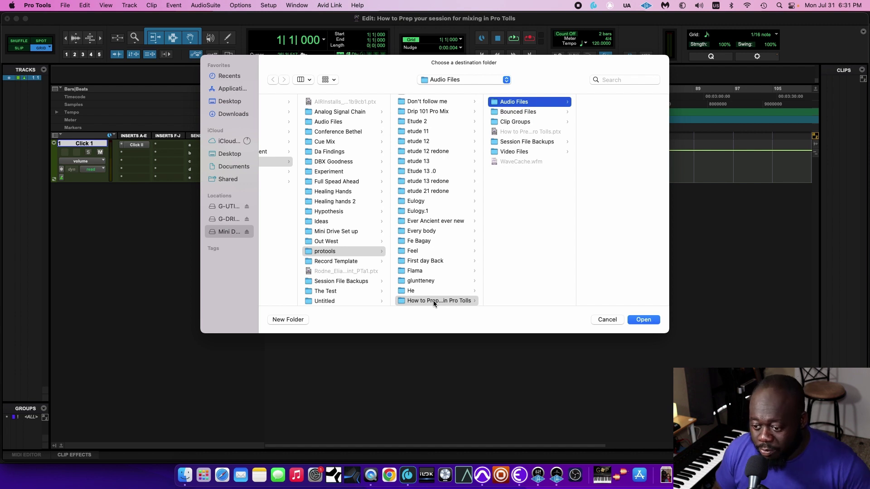
pyautogui.press('Return')
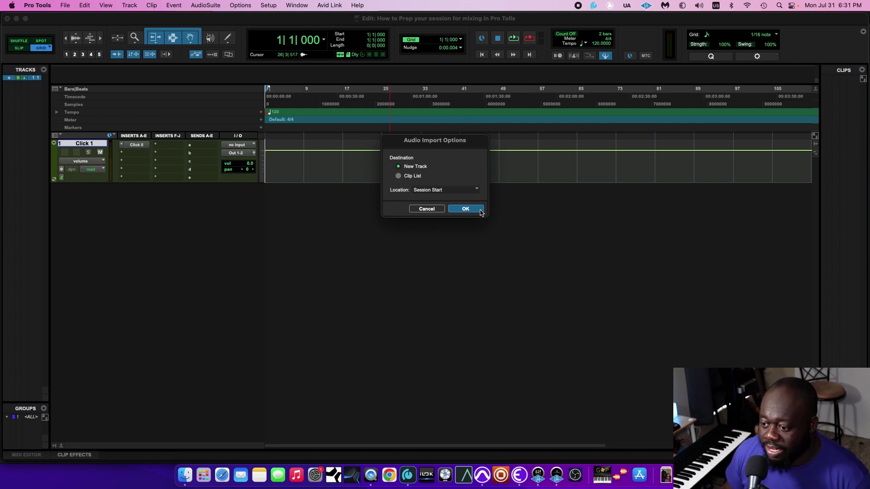
pyautogui.click(451, 190)
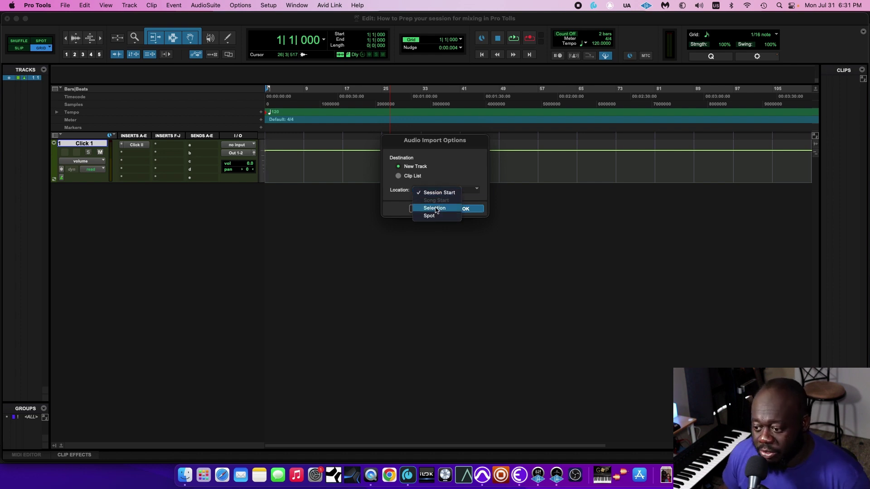
pyautogui.click(450, 176)
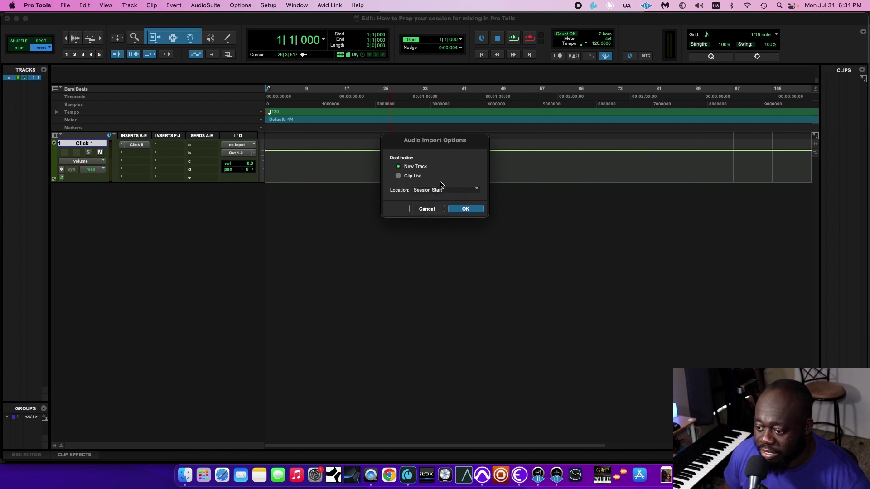
pyautogui.click(469, 210)
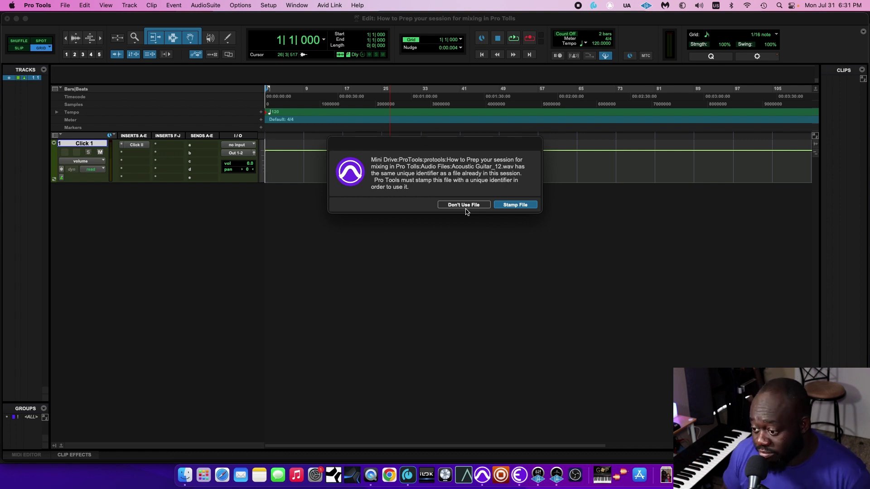
# Step: Stamp the files with conflicting identifiers, including Acoustic Guitar_12.wav and Bell Designer_1.wav, and look over the imported tracks
pyautogui.click(512, 207)
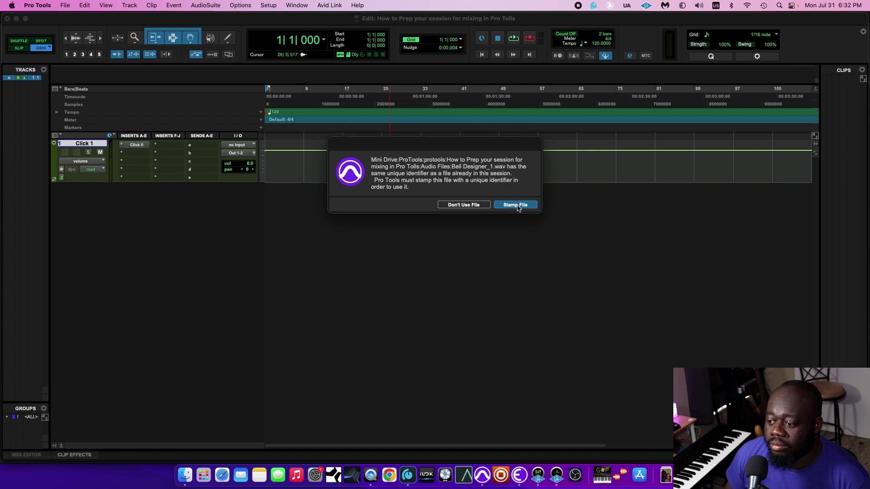
pyautogui.click(515, 205)
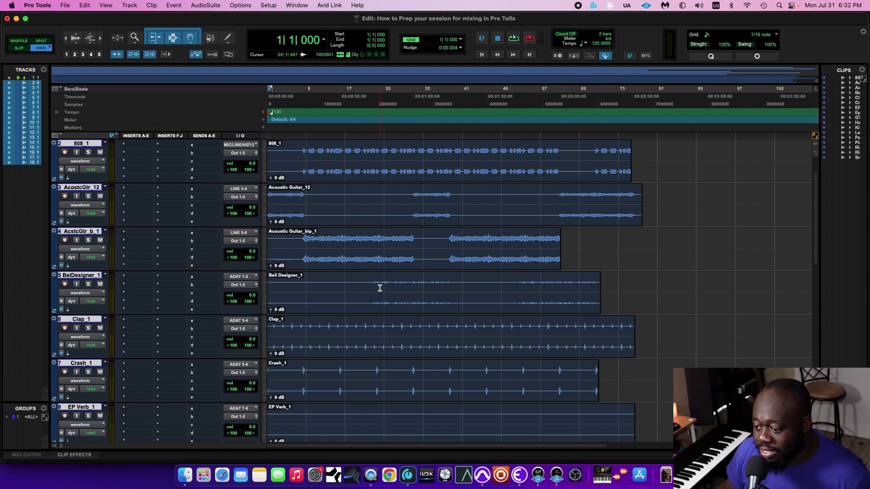
pyautogui.scroll(-10, 345, 287)
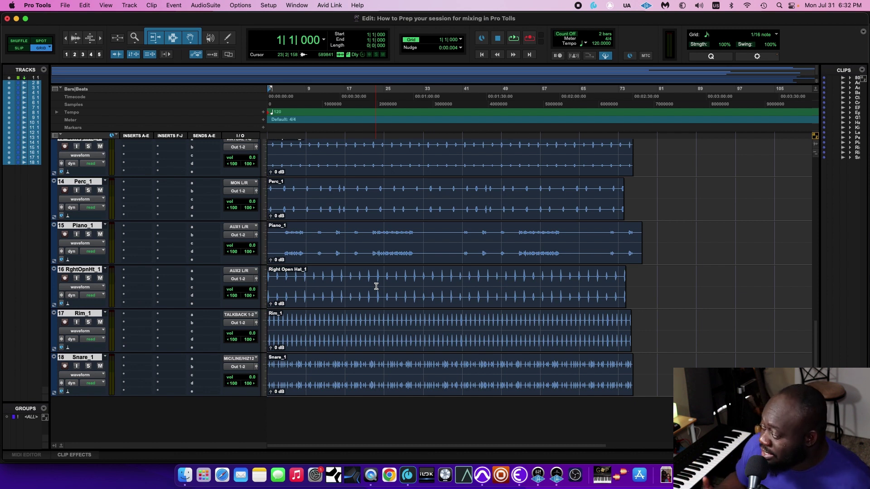
# Step: Move the kick, hat, open hat, rim, snare and percussion tracks up so they sit together below the 808_1 track
pyautogui.click(682, 313)
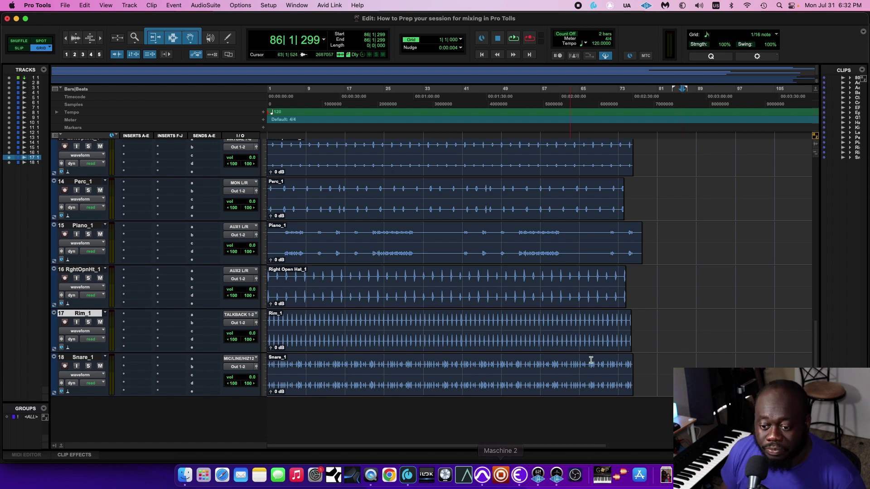
pyautogui.scroll(15, 699, 316)
pyautogui.scroll(-15, 698, 316)
pyautogui.moveTo(78, 181); pyautogui.dragTo(85, 352)
pyautogui.keyDown('shift'); pyautogui.click(84, 227); pyautogui.keyUp('shift')
pyautogui.moveTo(83, 227); pyautogui.dragTo(130, 227)
pyautogui.click(727, 364)
pyautogui.scroll(-15, 727, 364)
pyautogui.click(80, 267)
pyautogui.moveTo(81, 270); pyautogui.dragTo(80, 222)
pyautogui.keyDown('shift'); pyautogui.click(83, 313); pyautogui.keyUp('shift')
pyautogui.moveTo(83, 313); pyautogui.dragTo(94, 136)
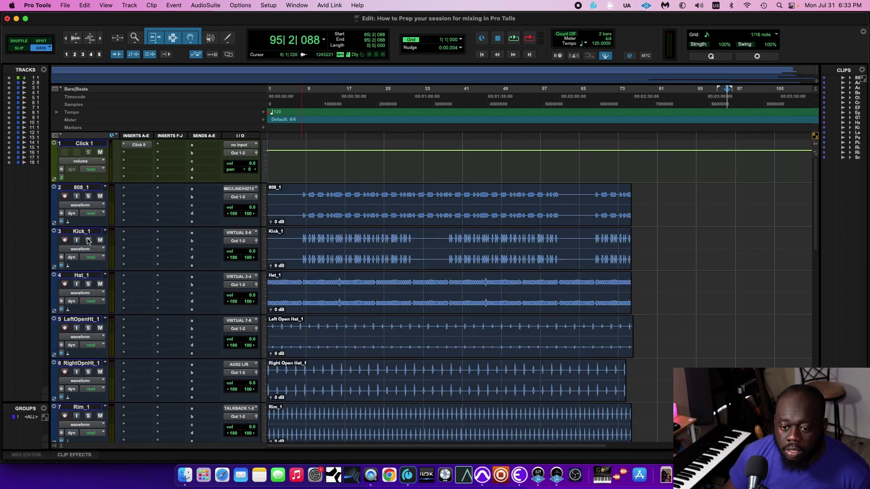
# Step: Move the Right Open Hat_1 track above Left Open Hat_1 and place Rim_1 directly below Kick_1
pyautogui.doubleClick(83, 364)
pyautogui.click(454, 238)
pyautogui.moveTo(81, 364); pyautogui.dragTo(82, 319)
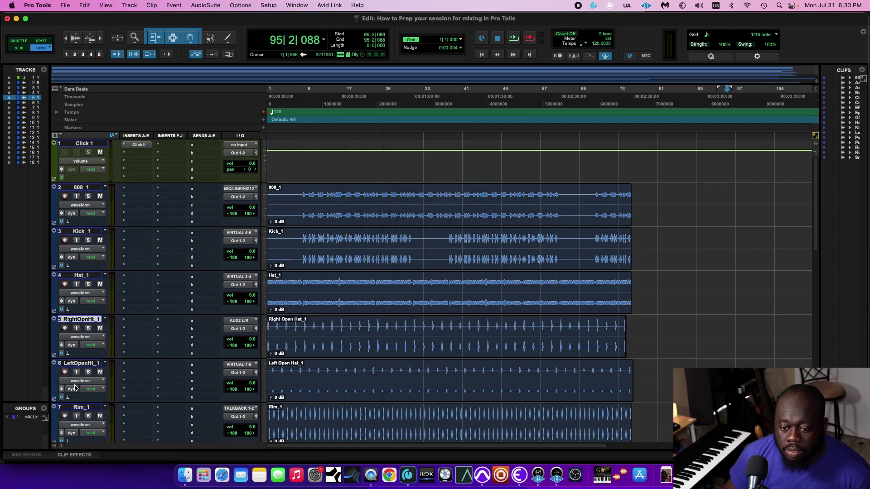
pyautogui.moveTo(82, 408); pyautogui.dragTo(88, 259)
# Step: Place Snare_1 and Clap_1 directly below Rim_1, and put Crash_1 between Hat_1 and the open hats
pyautogui.scroll(-3, 81, 389)
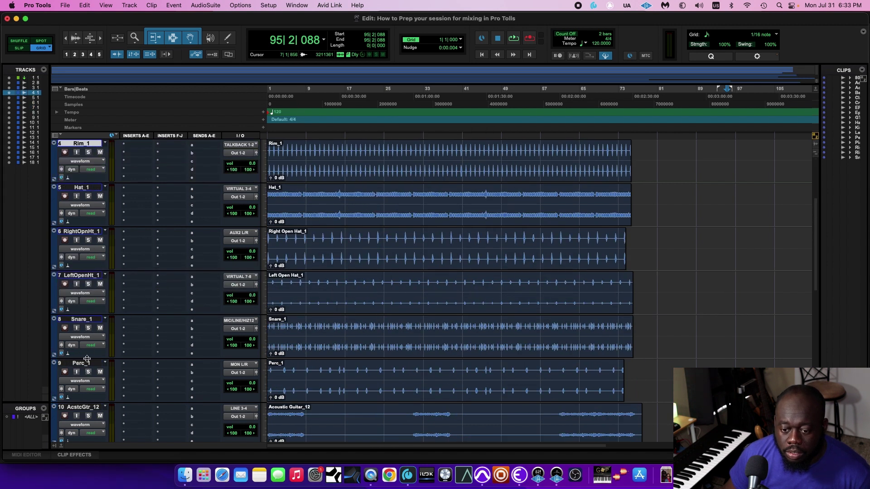
pyautogui.moveTo(84, 320); pyautogui.dragTo(87, 184)
pyautogui.scroll(-4, 90, 396)
pyautogui.moveTo(92, 364); pyautogui.dragTo(92, 427)
pyautogui.scroll(-8, 118, 317)
pyautogui.scroll(-6, 435, 384)
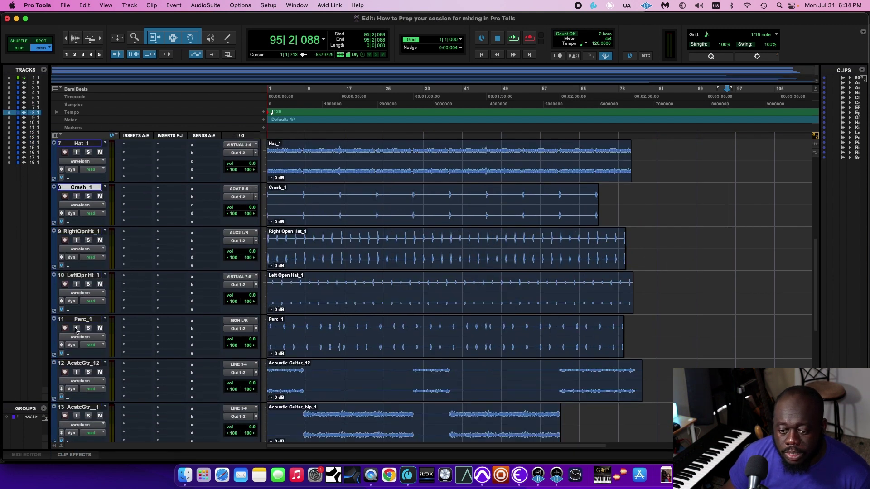
pyautogui.scroll(6, 761, 329)
pyautogui.scroll(-10, 672, 284)
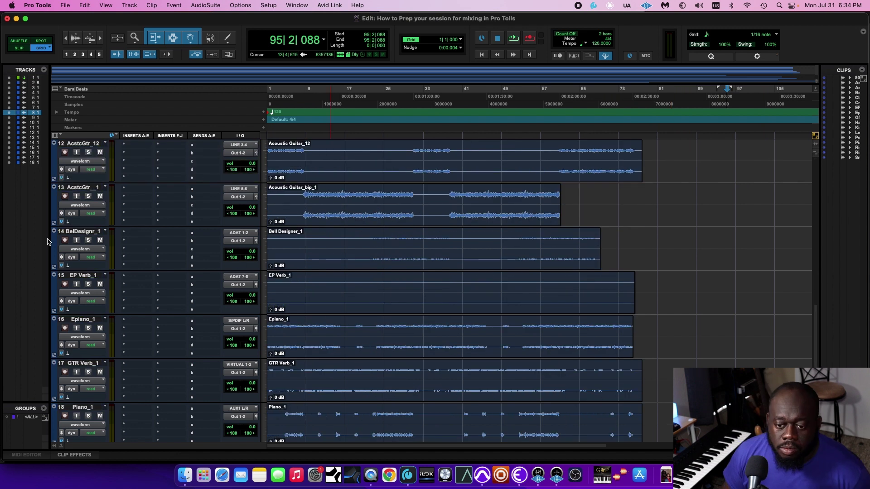
# Step: Order the melodic tracks with GTR Verb_1 below the acoustic guitars, Epiano_1 above EP Verb_1 and Bell Designer_1 last
pyautogui.moveTo(79, 363); pyautogui.dragTo(81, 229)
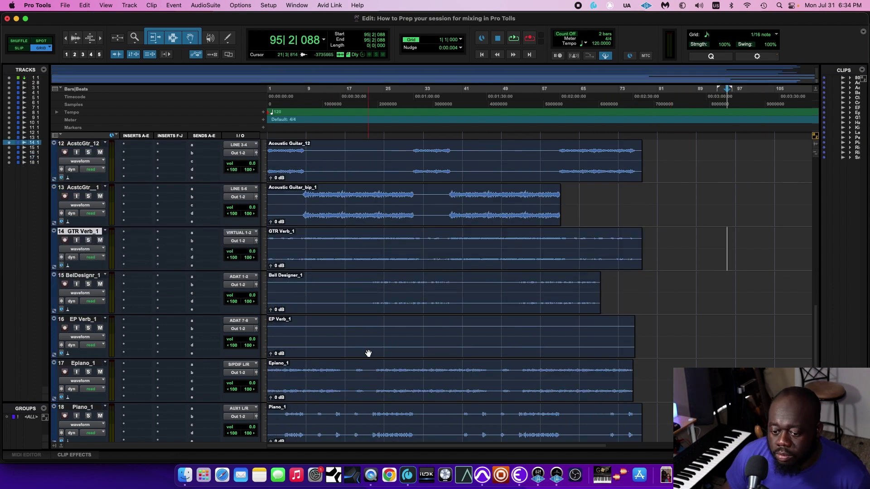
pyautogui.moveTo(83, 364); pyautogui.dragTo(83, 317)
pyautogui.click(80, 274)
pyautogui.moveTo(80, 276); pyautogui.dragTo(91, 399)
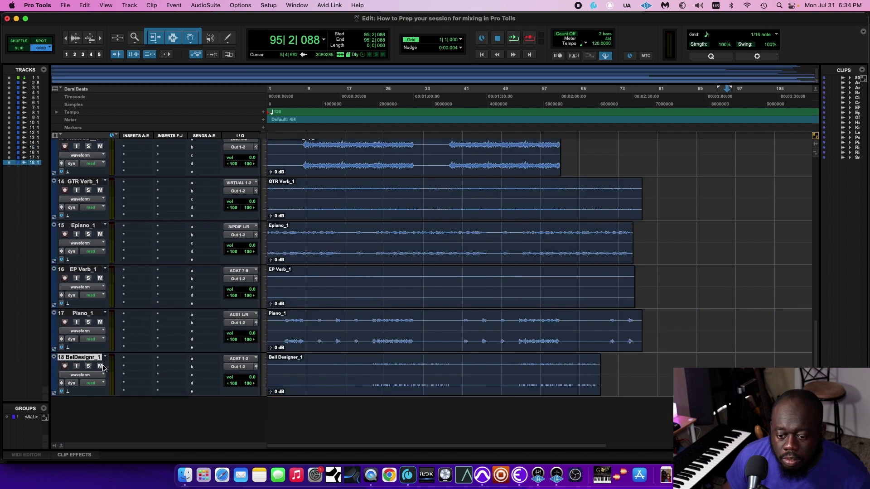
pyautogui.scroll(10, 678, 385)
pyautogui.scroll(-10, 678, 385)
pyautogui.scroll(10, 678, 385)
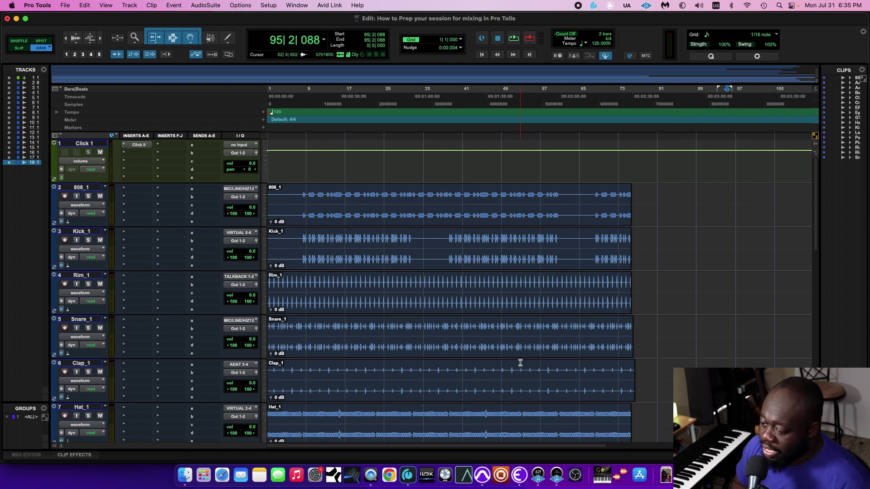
# Step: Select all the drum tracks from 808_1 to Perc_1
pyautogui.click(86, 189)
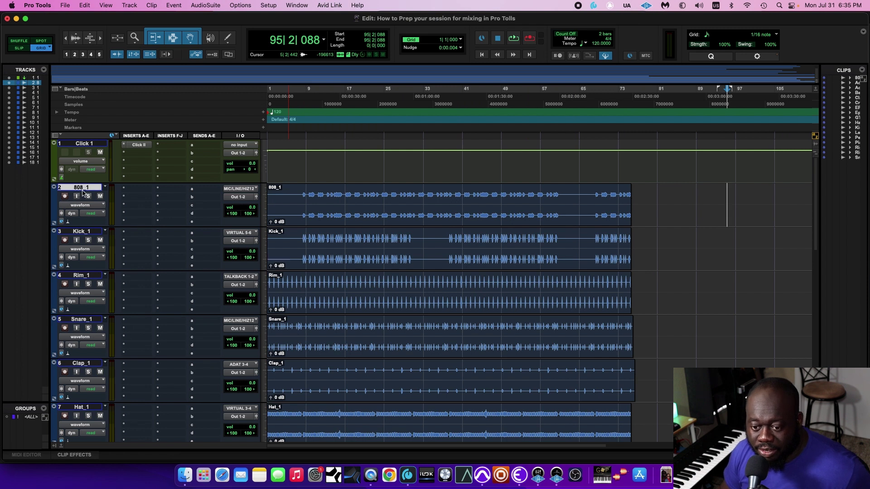
pyautogui.scroll(-10, 174, 304)
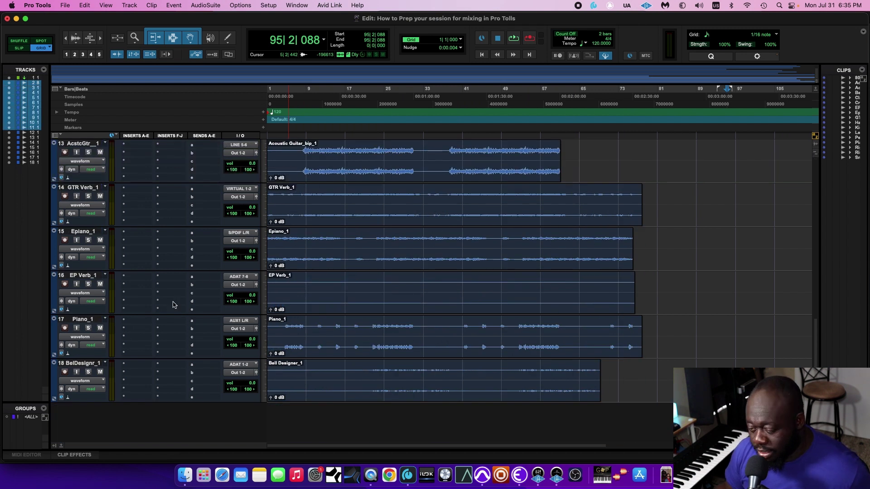
pyautogui.scroll(5, 183, 290)
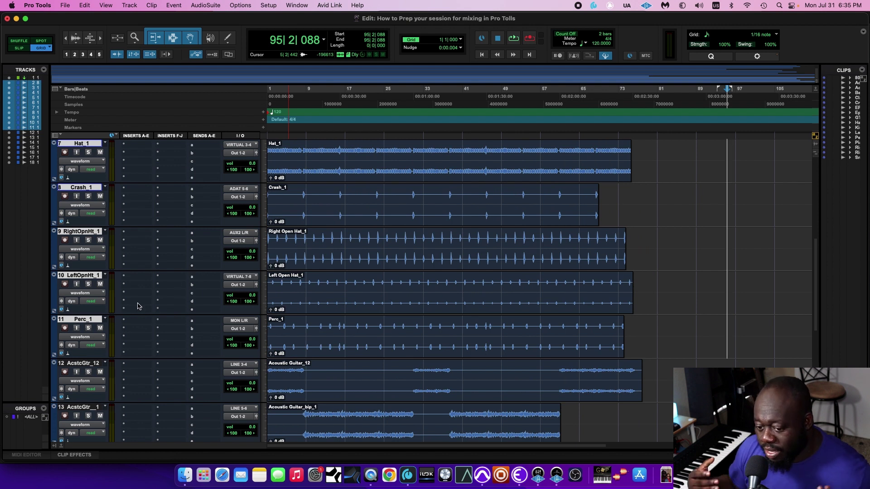
pyautogui.scroll(5, 138, 307)
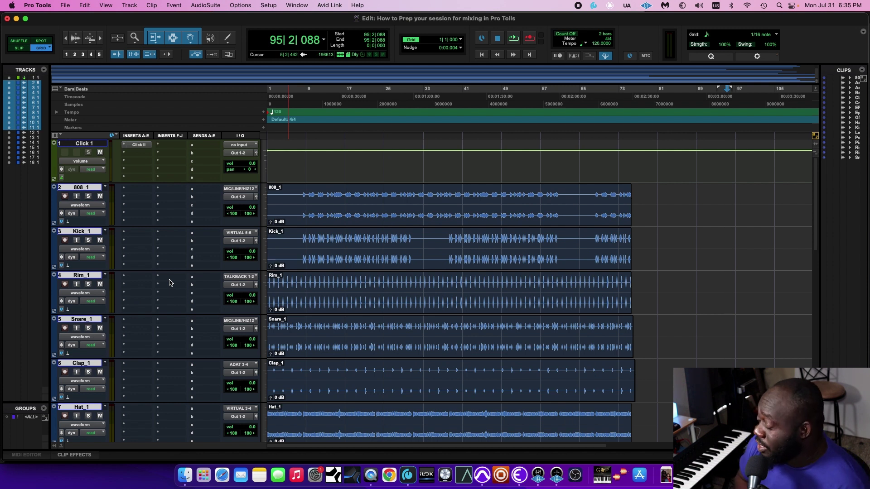
pyautogui.click(151, 5)
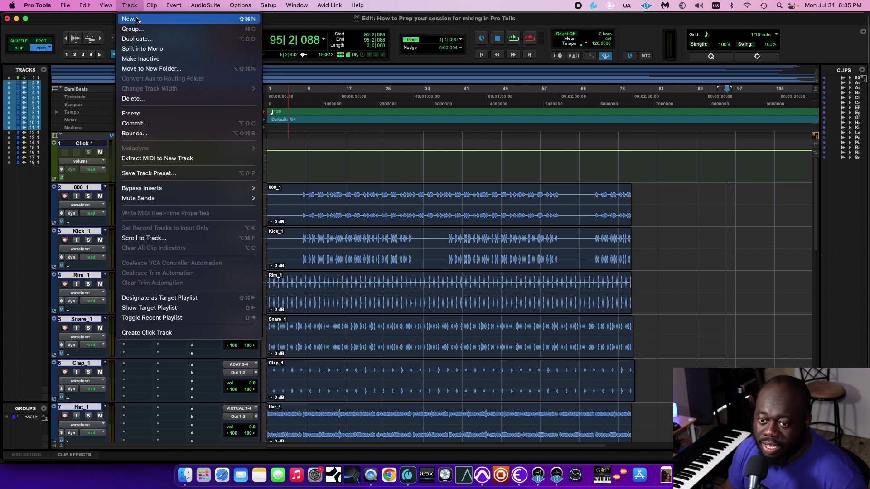
pyautogui.click(137, 20)
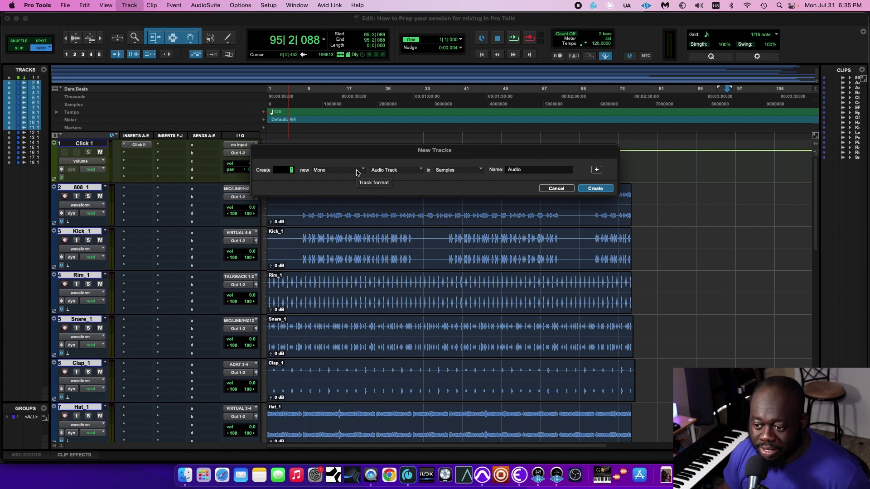
pyautogui.click(356, 172)
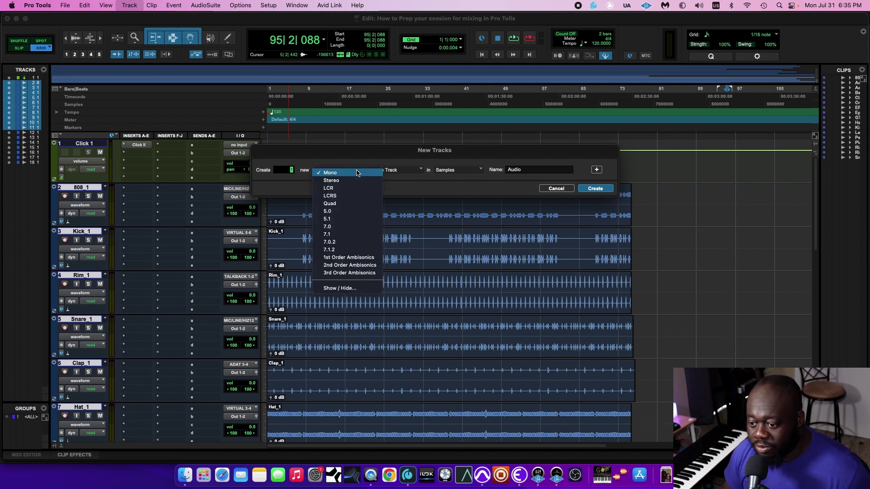
pyautogui.click(350, 180)
pyautogui.click(395, 171)
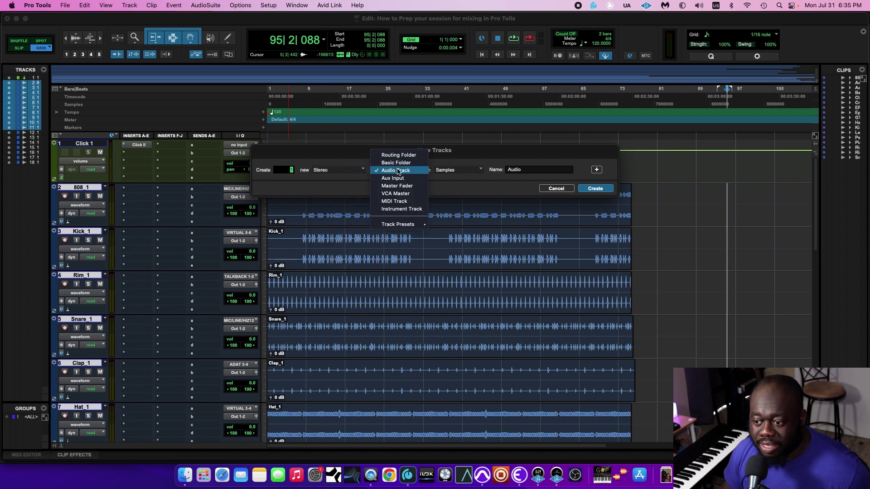
pyautogui.click(389, 179)
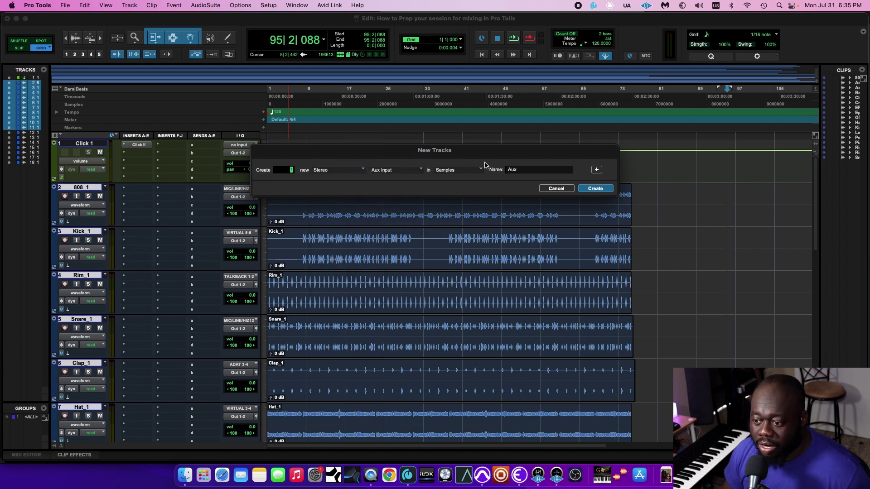
pyautogui.click(526, 169)
pyautogui.press('BackSpace')
pyautogui.press('BackSpace')
pyautogui.press('BackSpace')
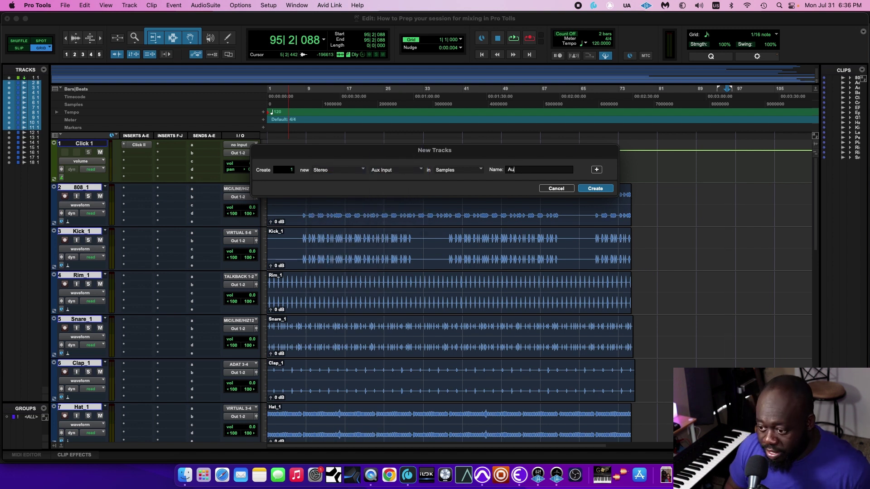
pyautogui.click(556, 188)
# Step: Route the selected drum tracks' outputs to a new stereo Aux Input track named Drums, created next to the current track
pyautogui.scroll(-10, 145, 226)
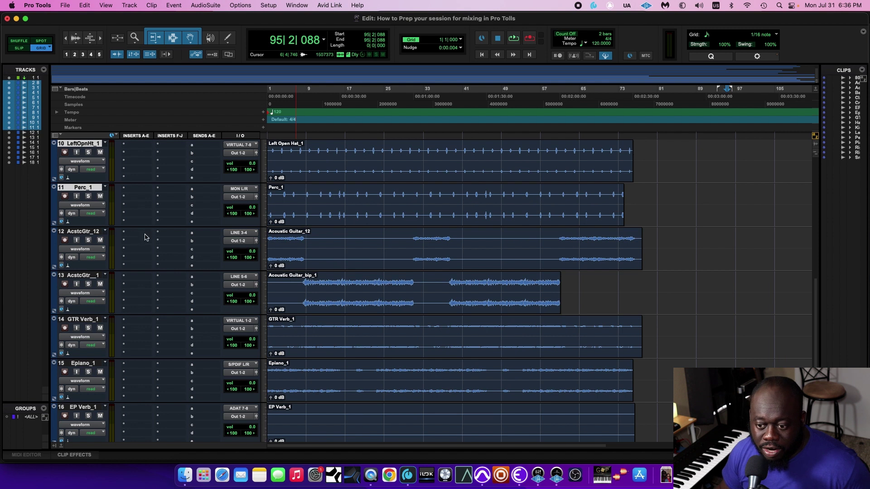
pyautogui.click(239, 199)
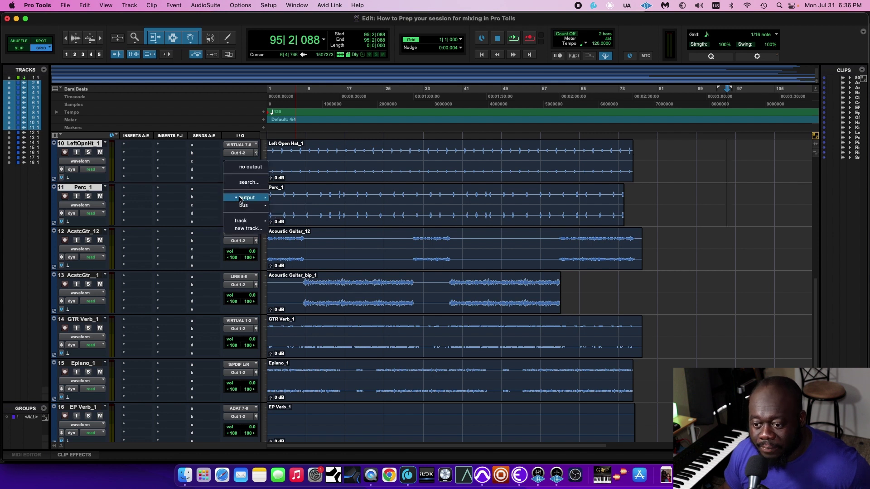
pyautogui.click(252, 229)
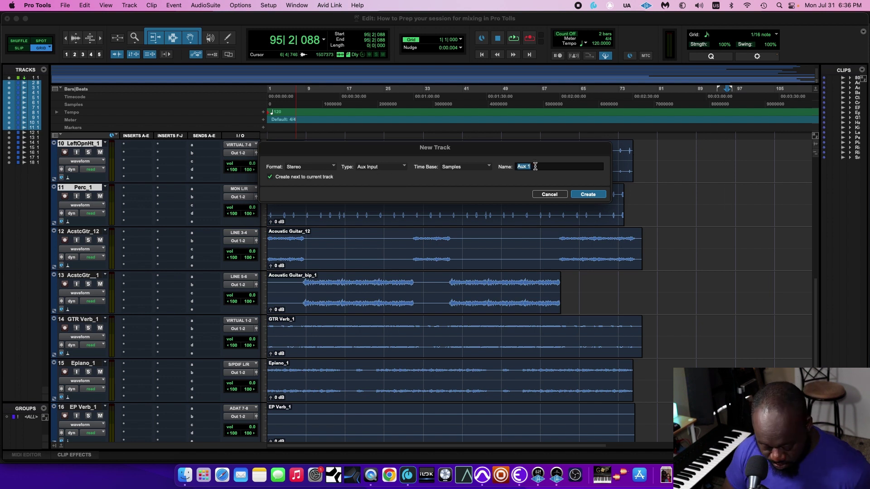
pyautogui.write('Dru')
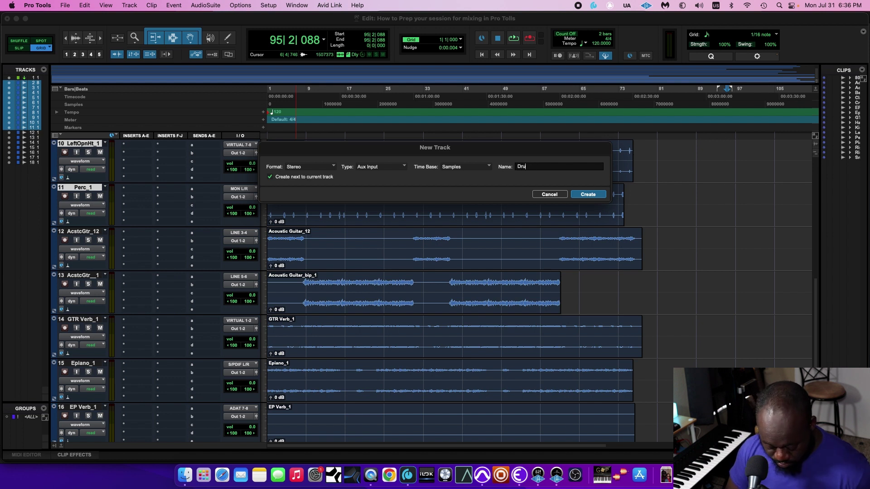
pyautogui.write('ms')
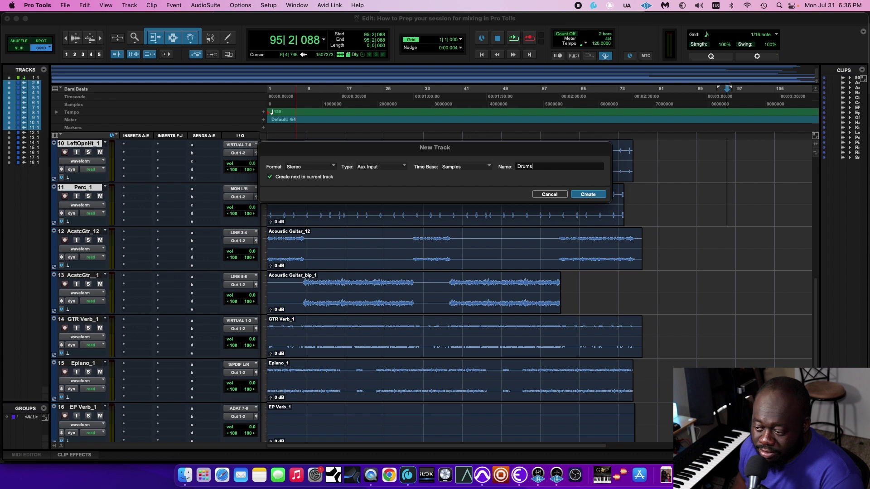
pyautogui.press('Return')
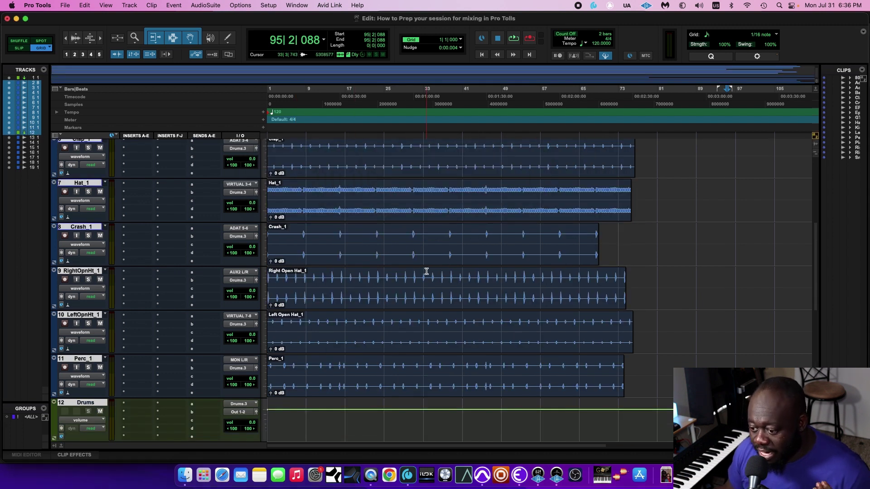
# Step: Route the guitar tracks to a new aux track named GTRS and the piano and bell tracks to one named Keys
pyautogui.scroll(-5, 422, 266)
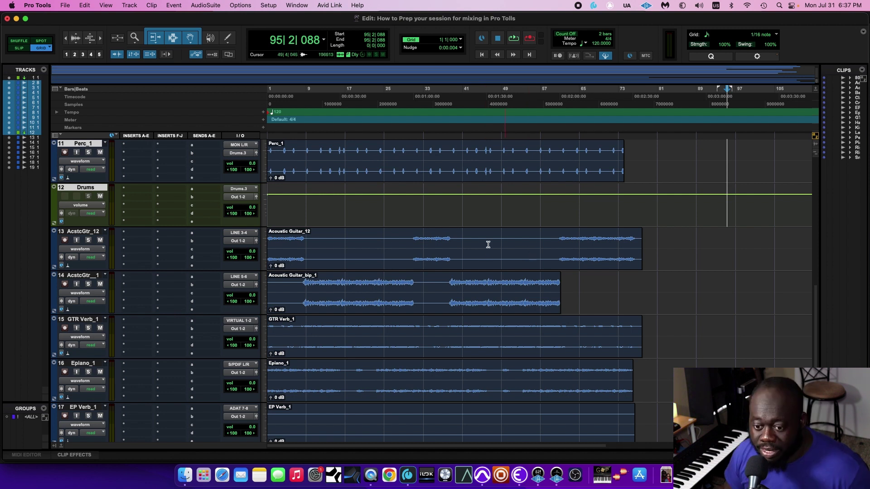
pyautogui.click(83, 233)
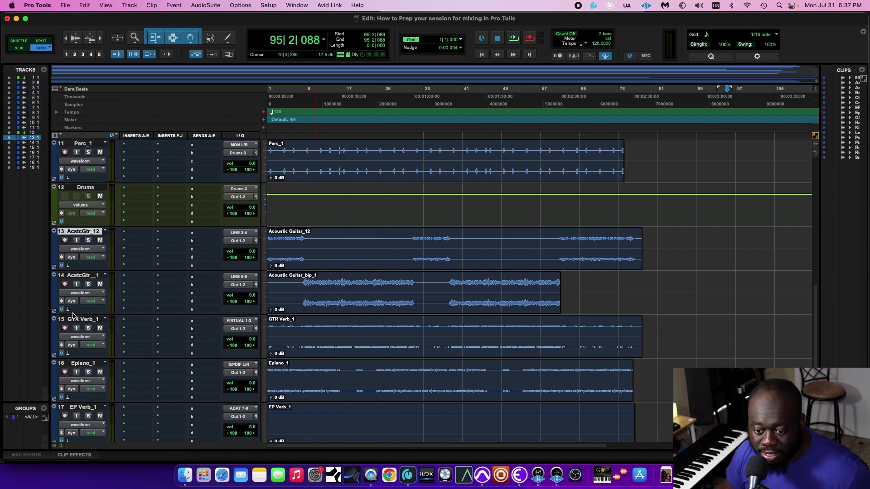
pyautogui.scroll(-2, 75, 317)
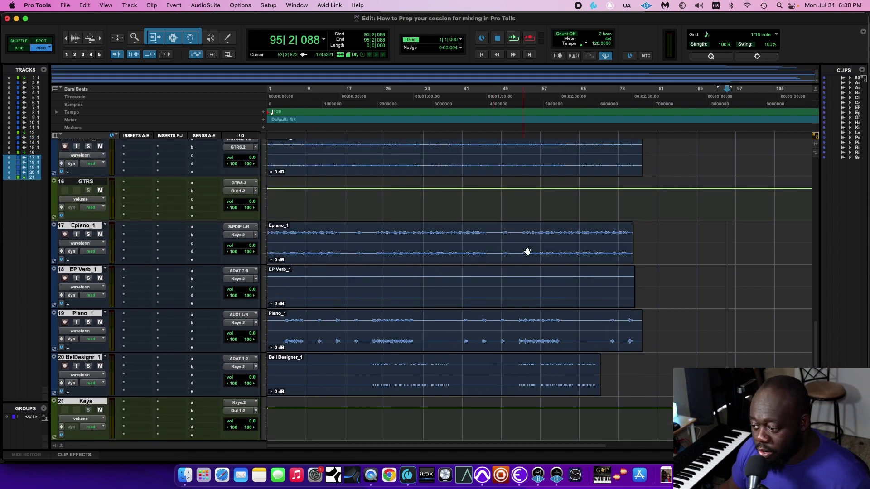
pyautogui.scroll(-2, 660, 263)
pyautogui.click(661, 262)
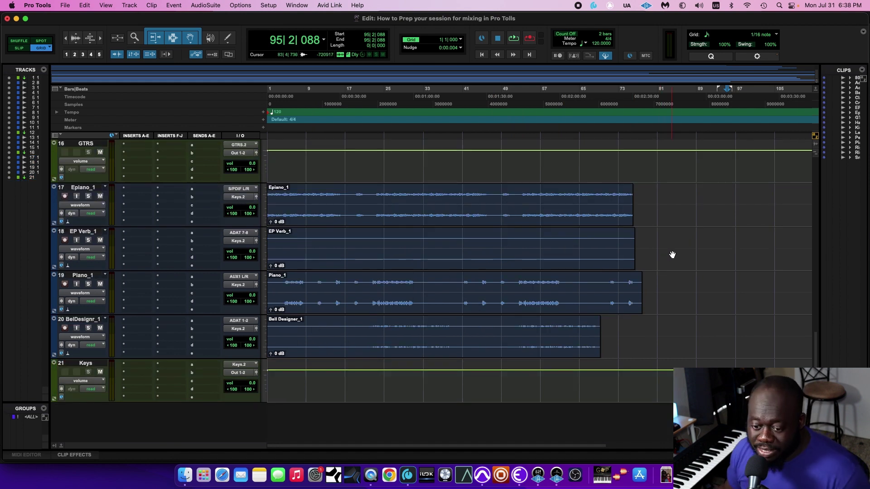
# Step: Route the Drums, GTRS and Keys aux tracks to a new aux track named Mixbuss
pyautogui.click(81, 365)
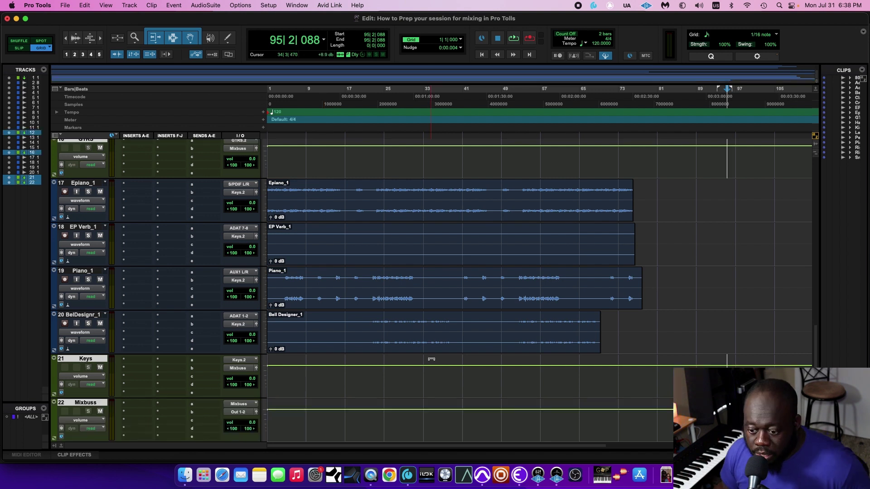
pyautogui.scroll(-3, 432, 360)
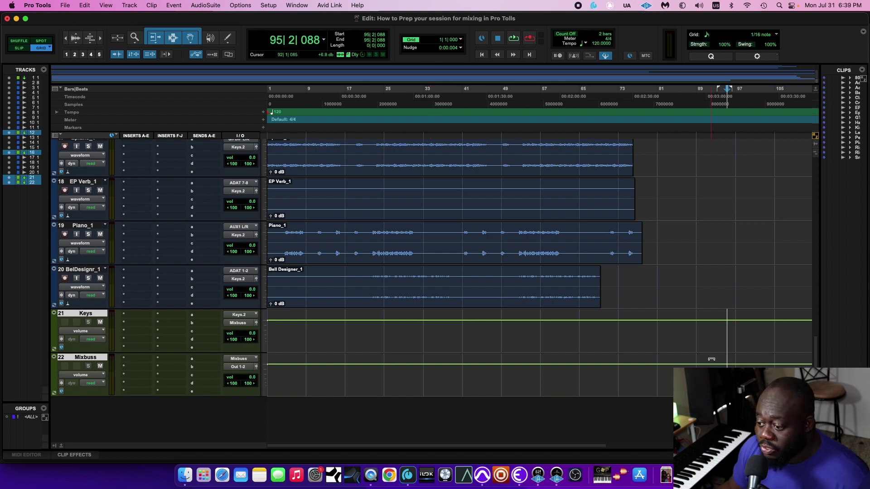
pyautogui.scroll(15, 706, 340)
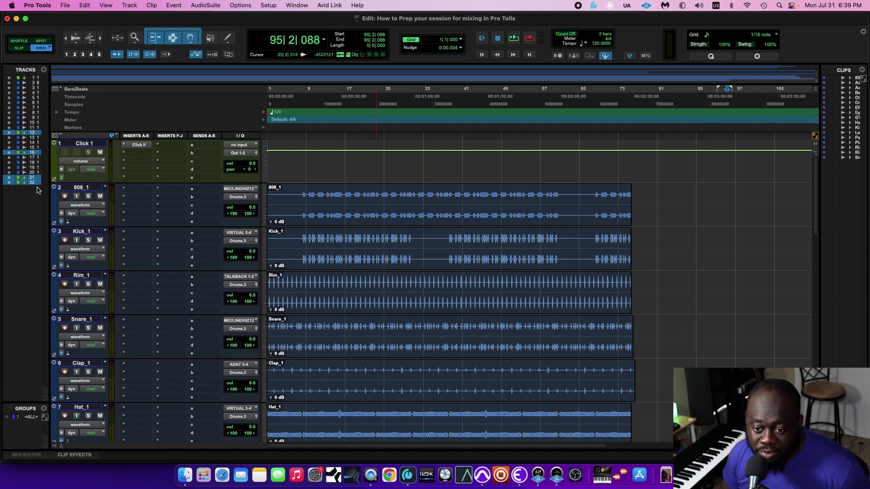
# Step: Color the drum tracks from 808_1 to Perc_1 bright red and the Drums aux track a darker red
pyautogui.click(75, 188)
pyautogui.scroll(-7, 172, 295)
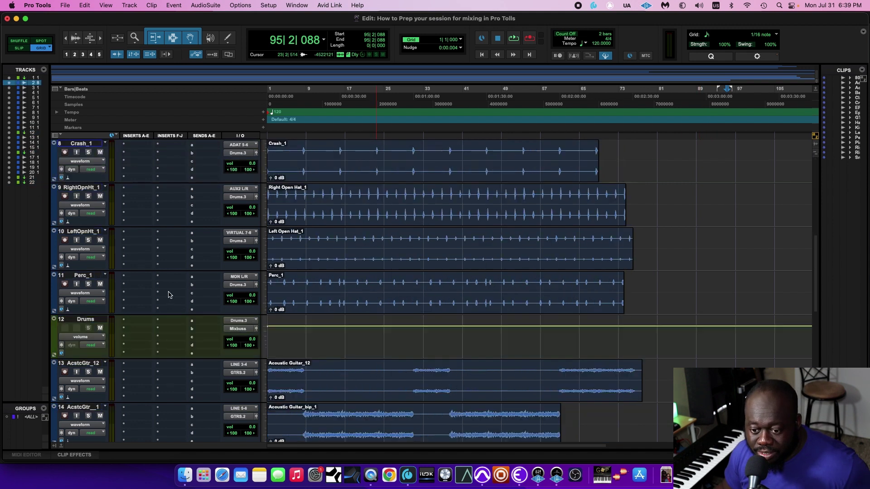
pyautogui.keyDown('shift'); pyautogui.click(81, 274); pyautogui.keyUp('shift')
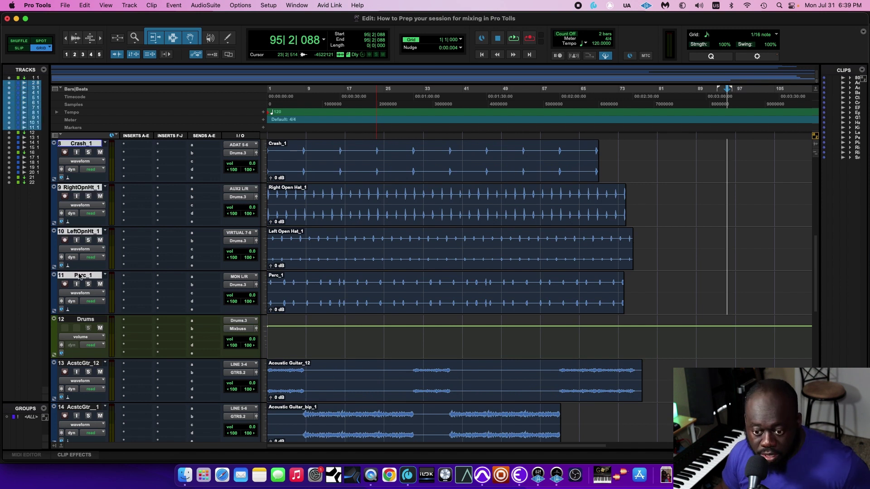
pyautogui.doubleClick(51, 246)
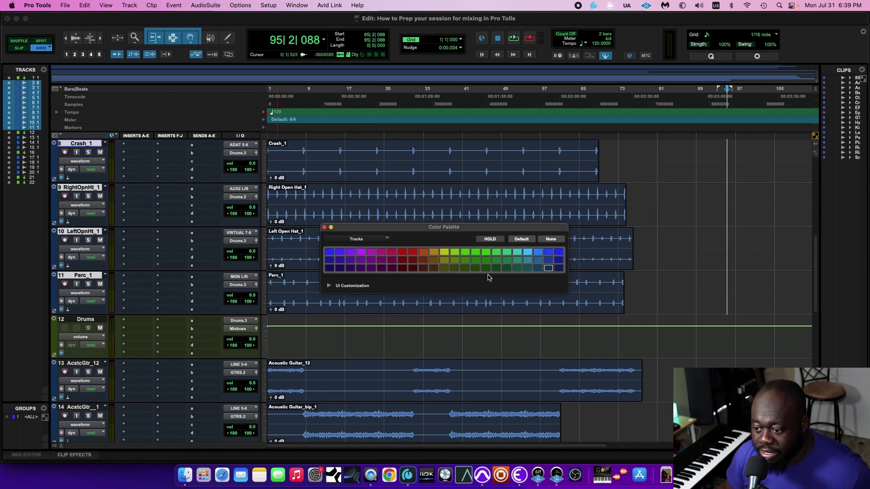
pyautogui.click(412, 252)
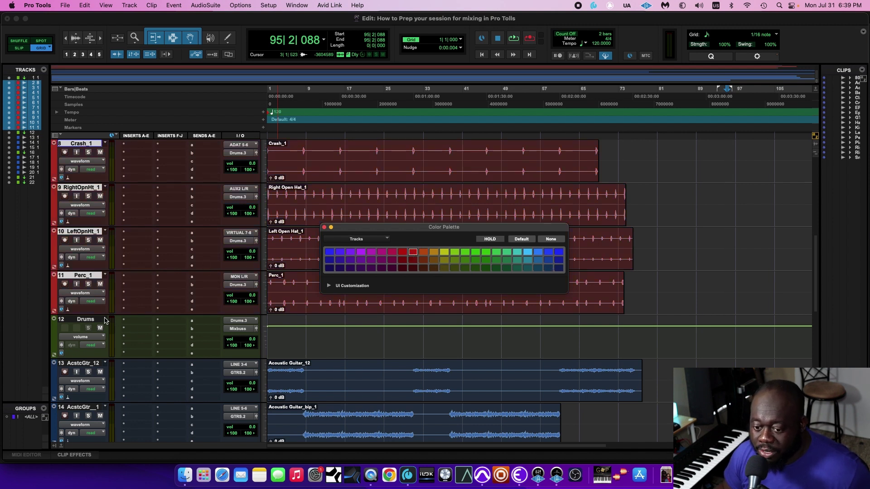
pyautogui.click(82, 319)
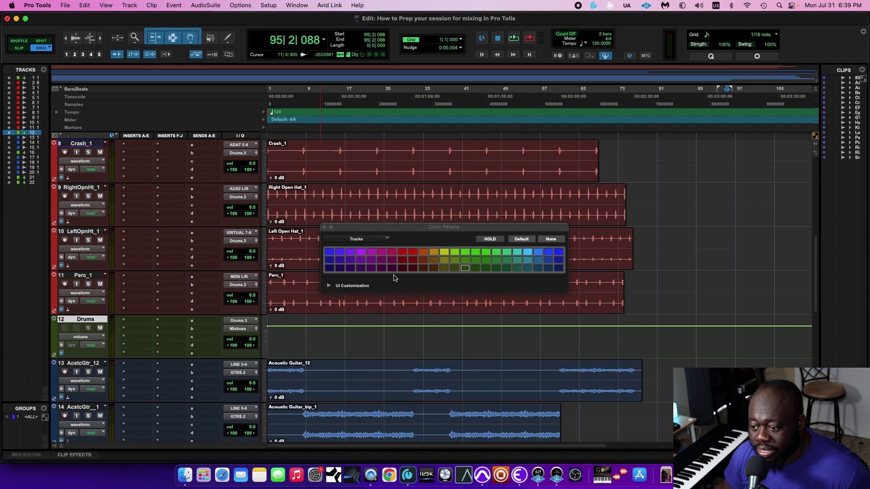
pyautogui.click(412, 261)
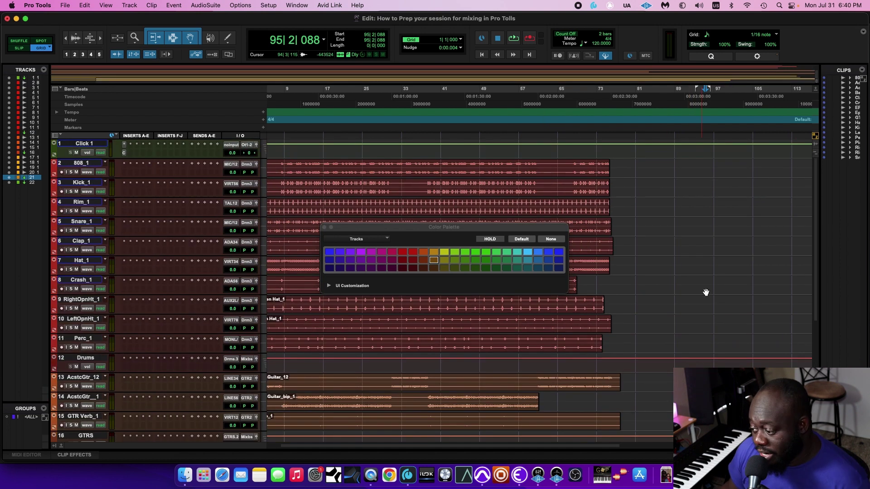
# Step: Play the session from the start with the click track to check whether the stems match the session tempo
pyautogui.hotkey('ctrl', 'alt', 'Up')
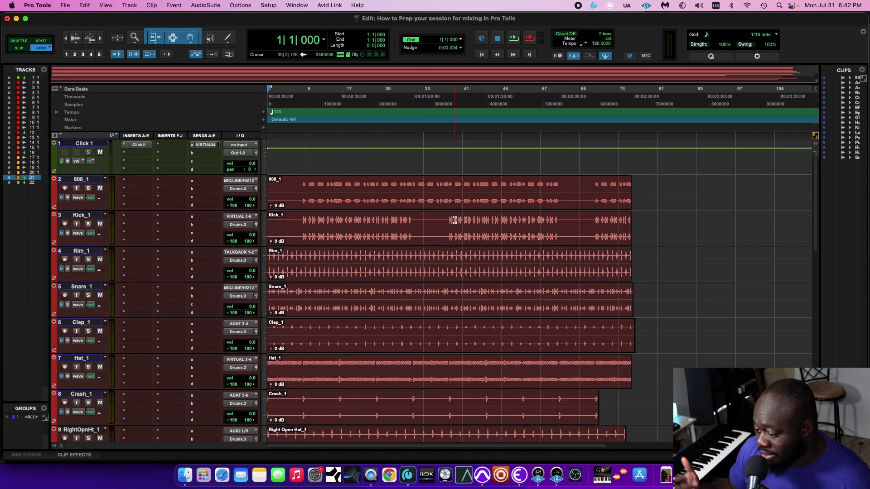
pyautogui.press('space')
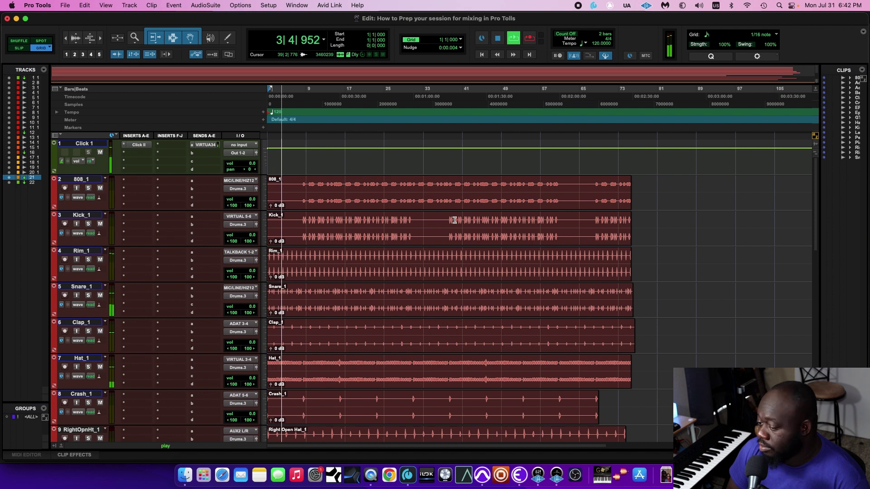
pyautogui.press('space')
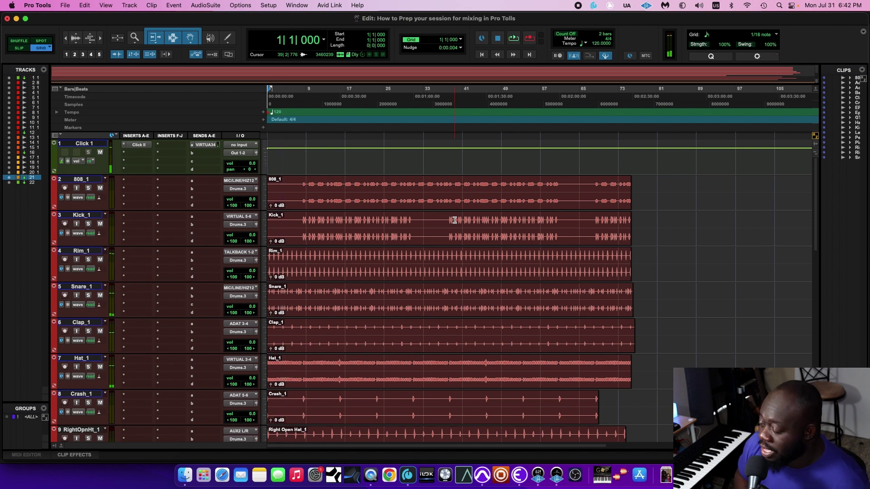
# Step: Select bars 9 to 13 across all tracks and play that range against the click
pyautogui.press('super+bracketright')
pyautogui.press('super+bracketright')
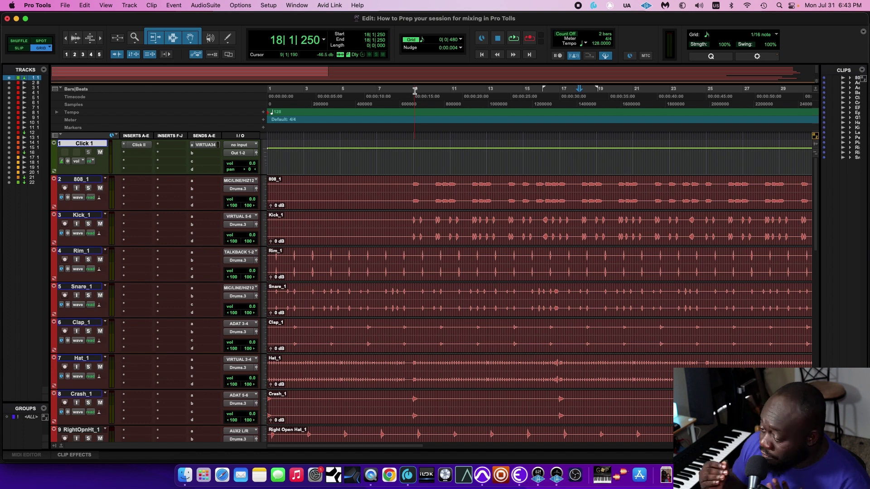
pyautogui.hscroll(2, 415, 91)
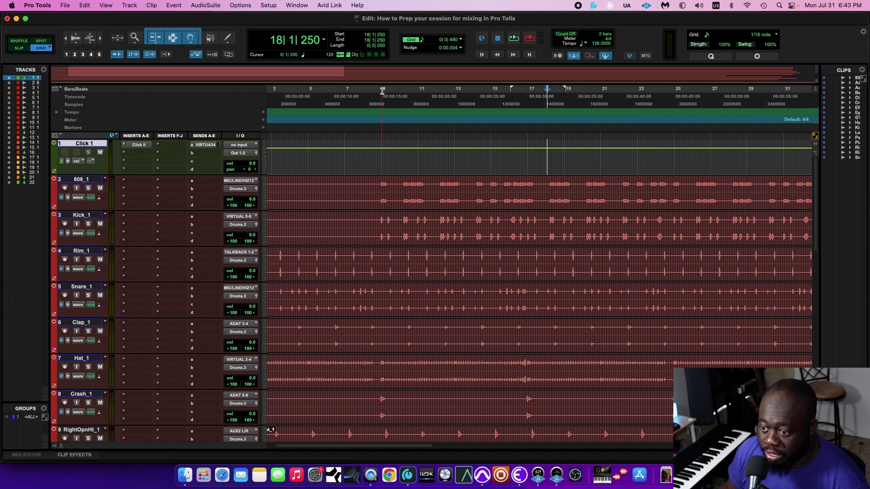
pyautogui.moveTo(381, 90); pyautogui.dragTo(455, 91)
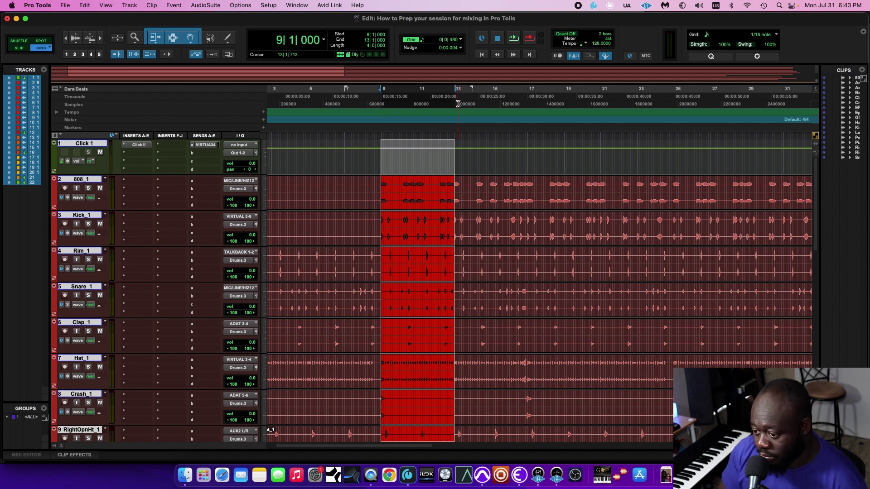
pyautogui.press('space')
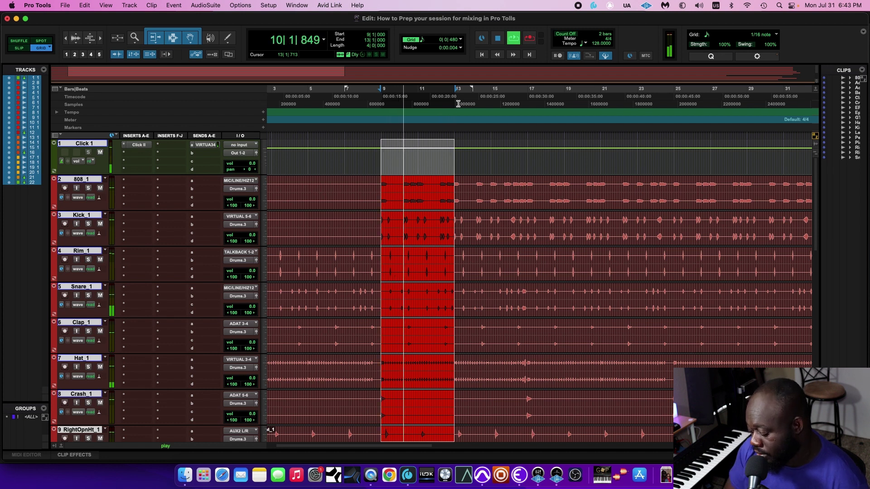
pyautogui.press('space')
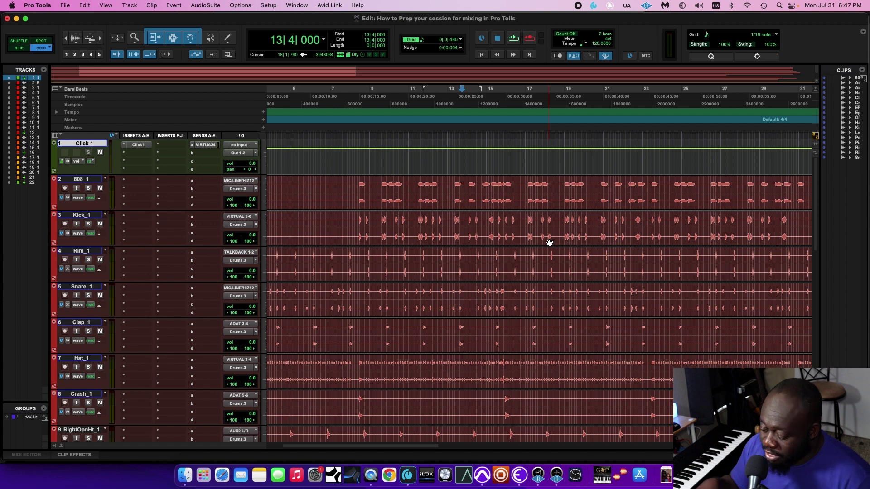
# Step: Play from around bar 7 and mark a selection on the fly from about 8|2|922 to 10|2|537
pyautogui.click(333, 97)
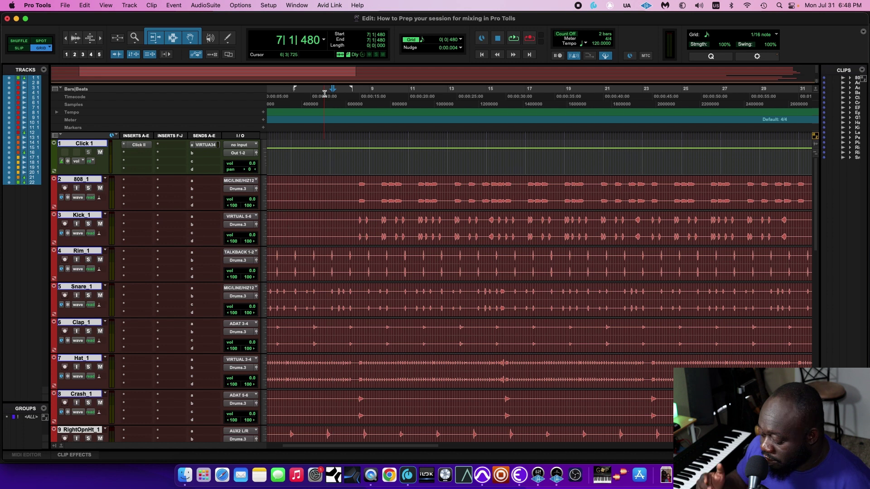
pyautogui.press('space')
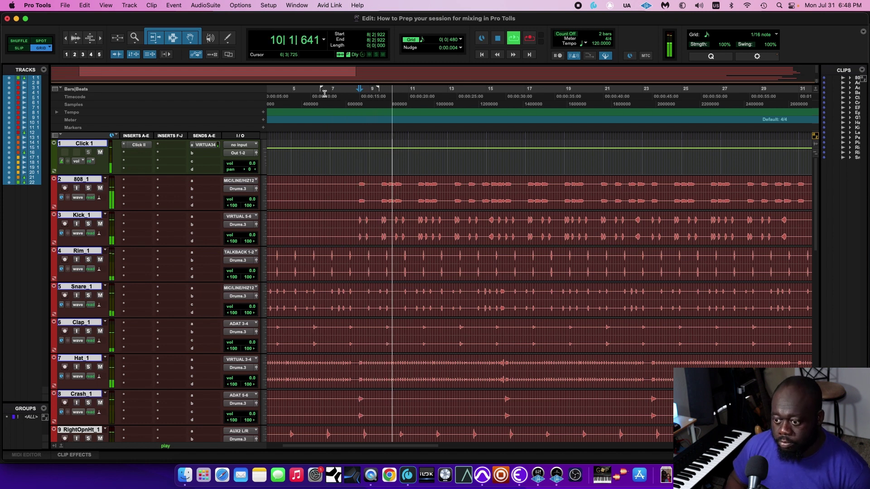
pyautogui.press('Up')
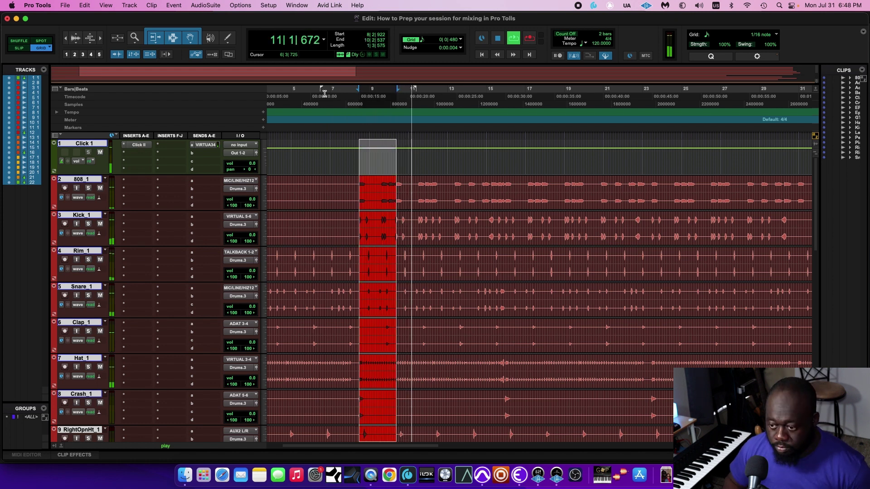
pyautogui.press('space')
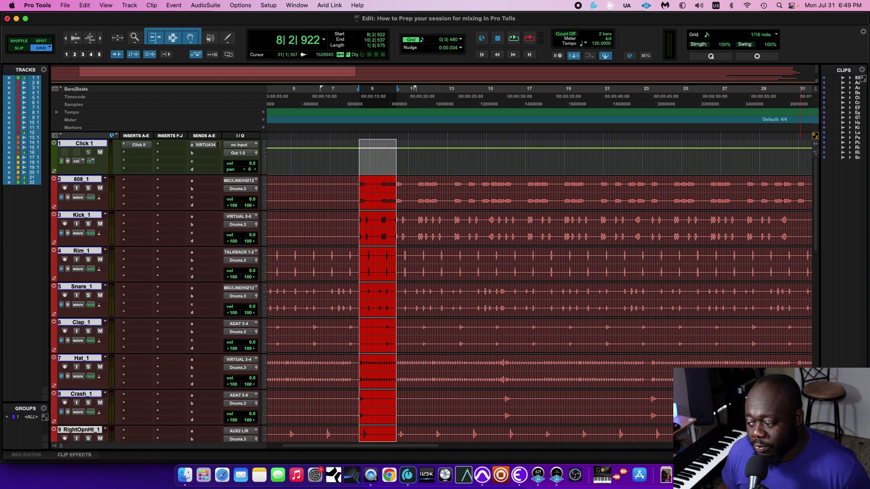
# Step: Move the selection's start on the grid to 8|3|000, where the 808, kick and crash come in
pyautogui.press('t')
pyautogui.press('t')
pyautogui.press('t')
pyautogui.press('t')
pyautogui.press('t')
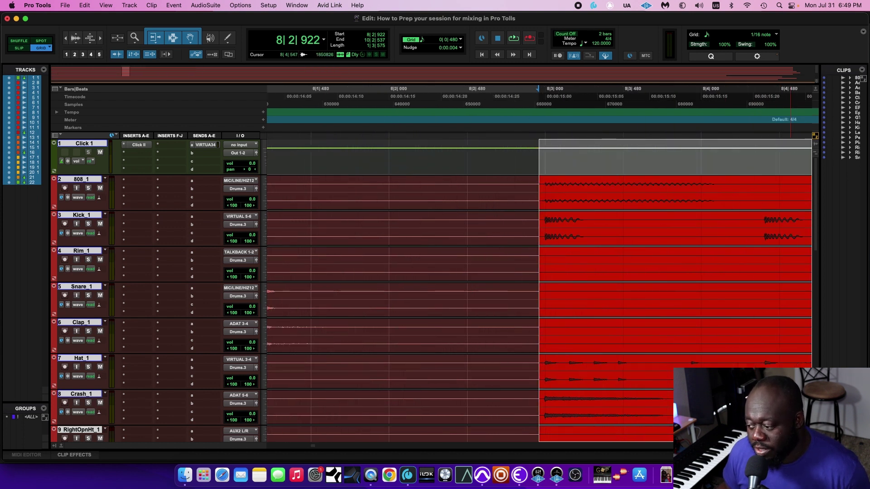
pyautogui.press('t')
pyautogui.press('t')
pyautogui.press('t')
pyautogui.press('t')
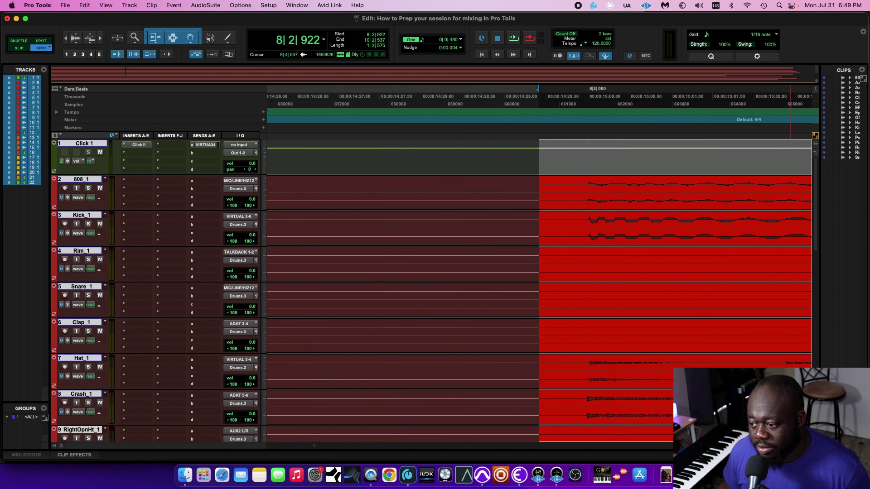
pyautogui.hscroll(5, 673, 298)
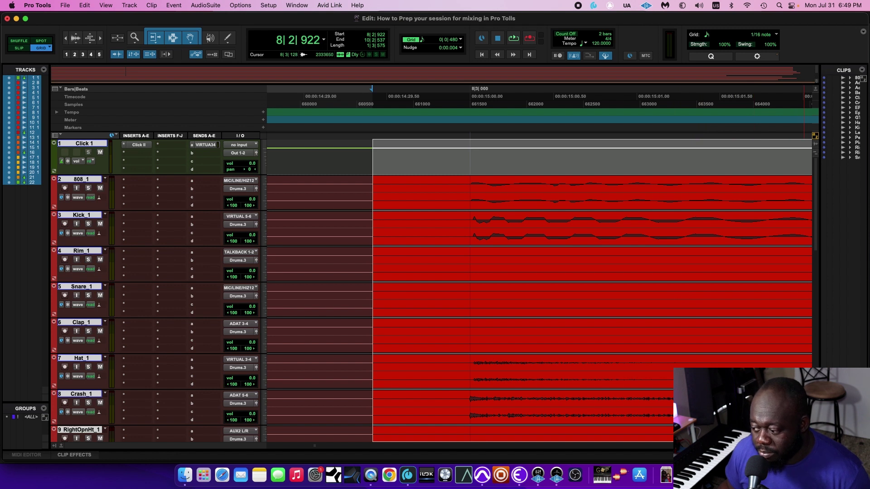
pyautogui.press('t')
pyautogui.press('t')
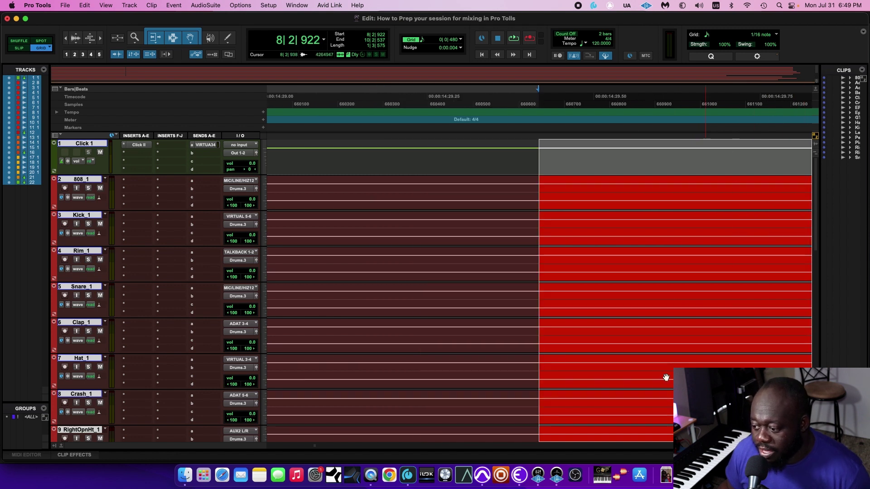
pyautogui.hscroll(10, 629, 350)
pyautogui.hscroll(5, 629, 350)
pyautogui.hscroll(-5, 629, 349)
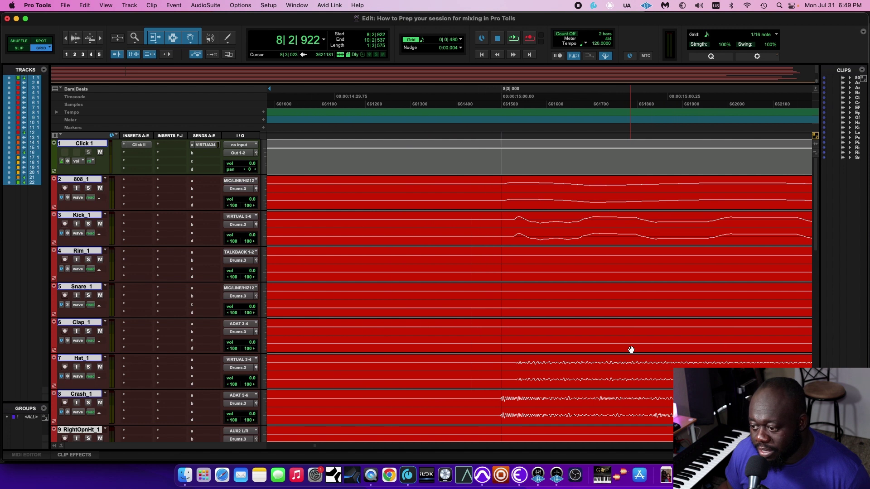
pyautogui.hscroll(-5, 631, 349)
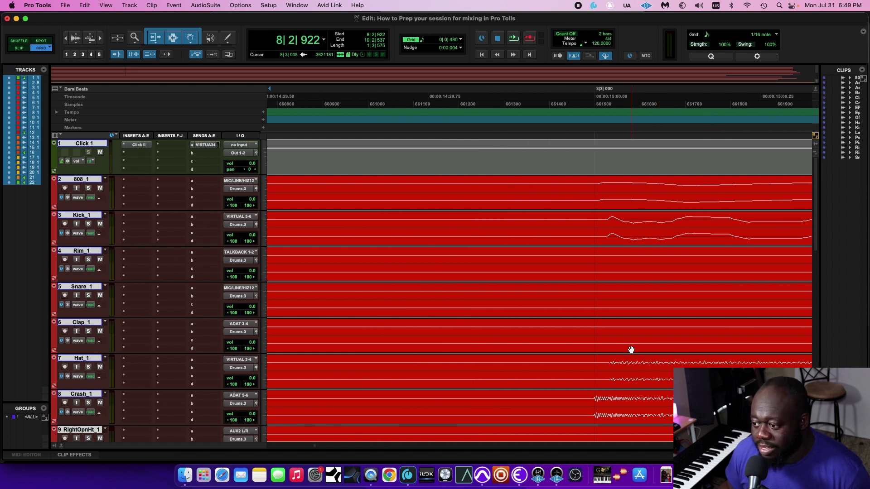
pyautogui.hscroll(-4, 631, 349)
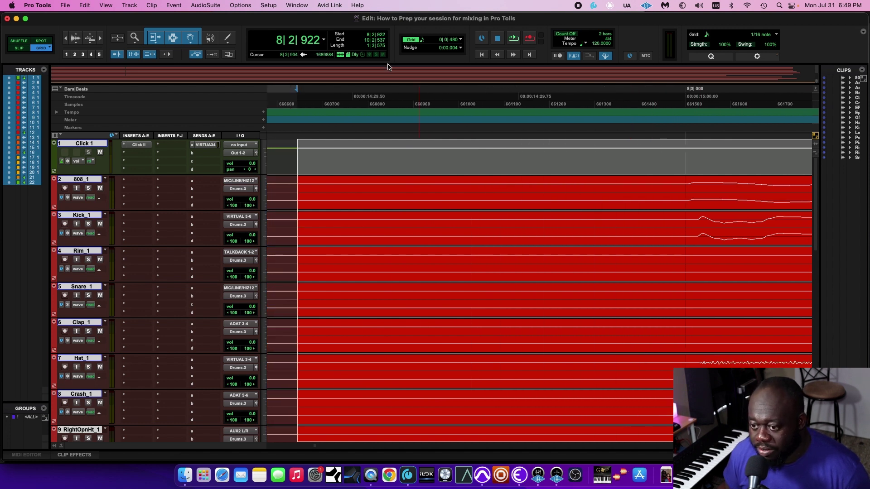
pyautogui.click(298, 92)
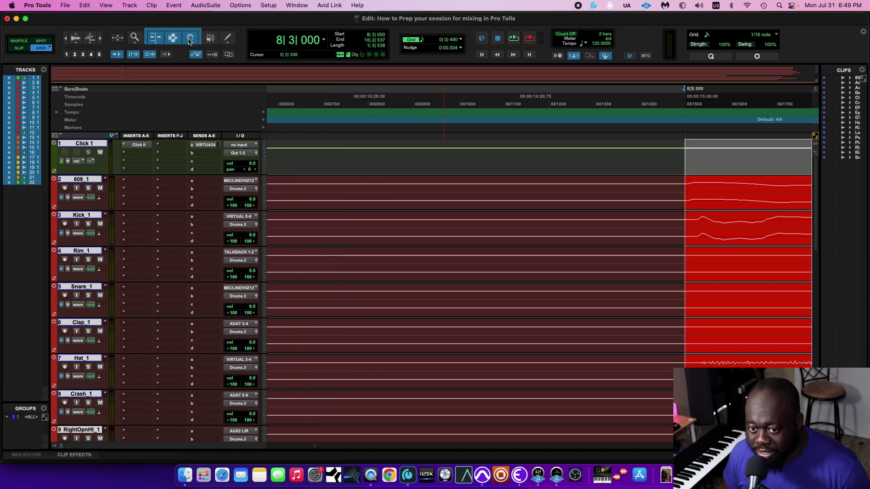
# Step: Switch to Slip mode and fine-tune the selection's start onto the first 808 transient beside 8|3|000
pyautogui.click(19, 49)
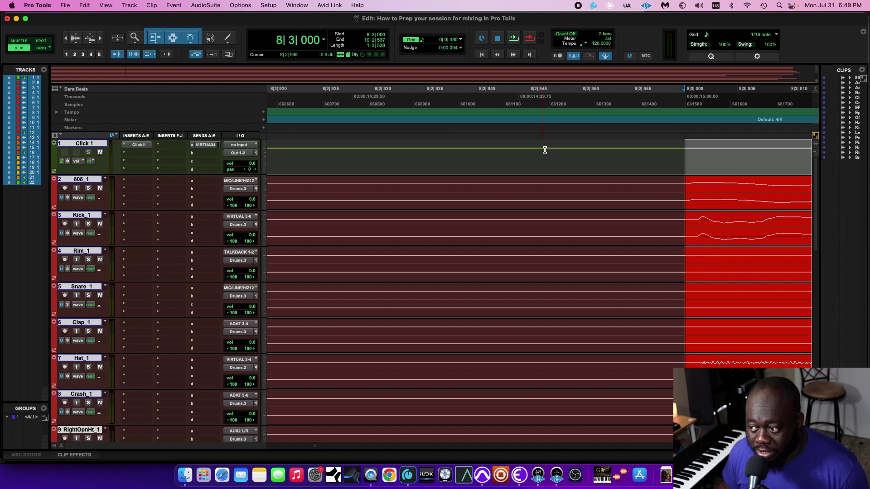
pyautogui.hscroll(5, 654, 131)
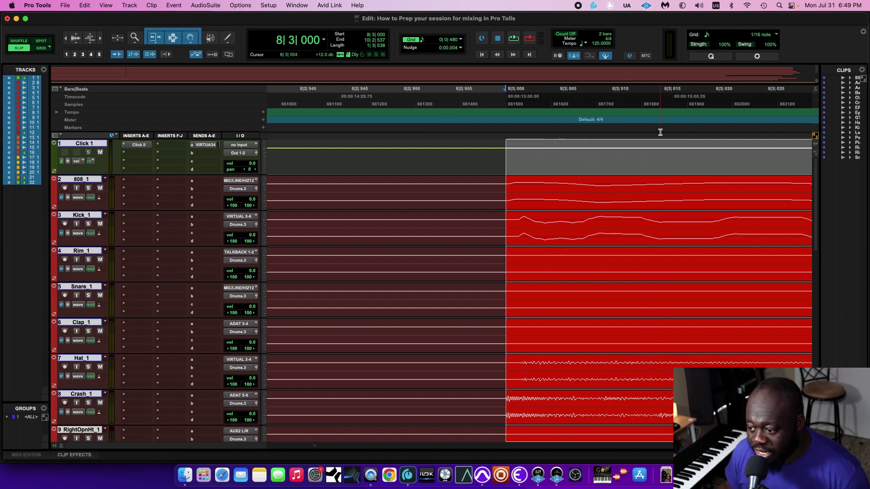
pyautogui.hscroll(2, 660, 132)
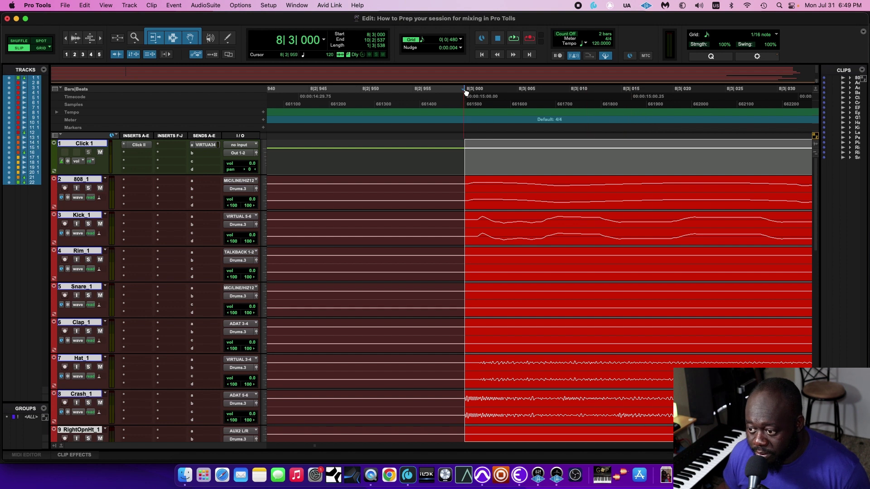
pyautogui.moveTo(464, 90)
pyautogui.mouseDown()
pyautogui.moveTo(475, 90)
pyautogui.moveTo(468, 92)
pyautogui.mouseUp()
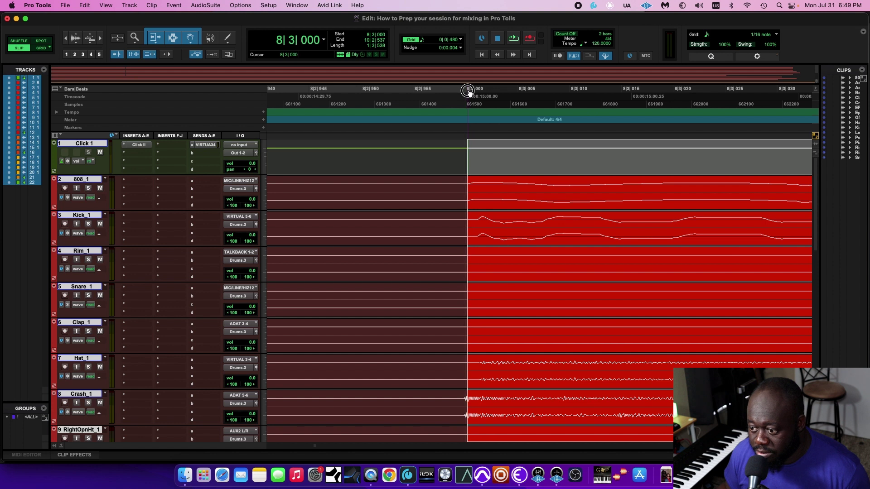
pyautogui.moveTo(468, 92); pyautogui.dragTo(467, 91)
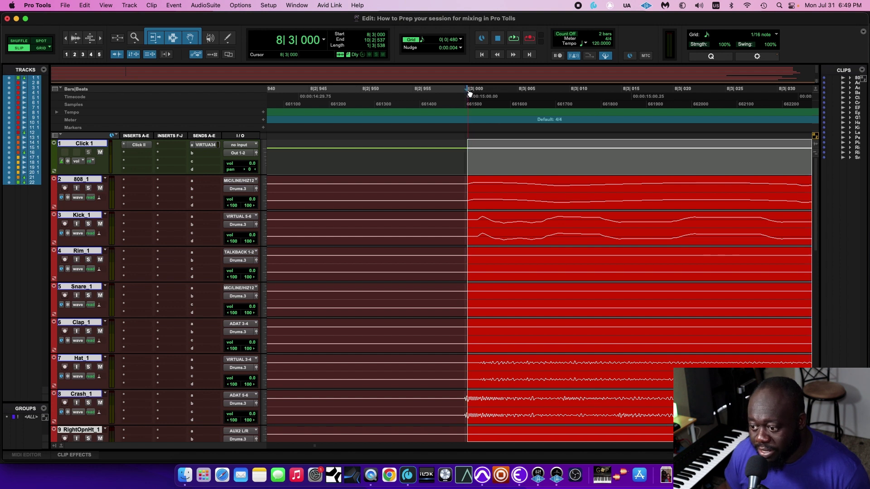
# Step: Examine the 808 and kick onsets against the selection's start at close range with enlarged track heights
pyautogui.press('t')
pyautogui.press('t')
pyautogui.press('t')
pyautogui.press('t')
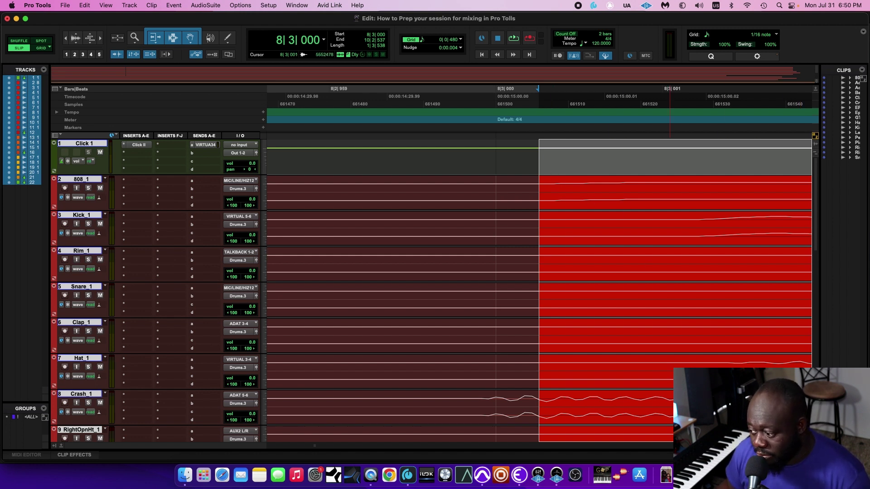
pyautogui.hotkey('ctrl', 'Up')
pyautogui.hotkey('ctrl', 'Up')
pyautogui.hotkey('ctrl', 'Up')
pyautogui.hotkey('ctrl', 'Up')
pyautogui.hotkey('ctrl', 'Up')
pyautogui.hotkey('ctrl', 'Up')
pyautogui.hotkey('ctrl', 'Up')
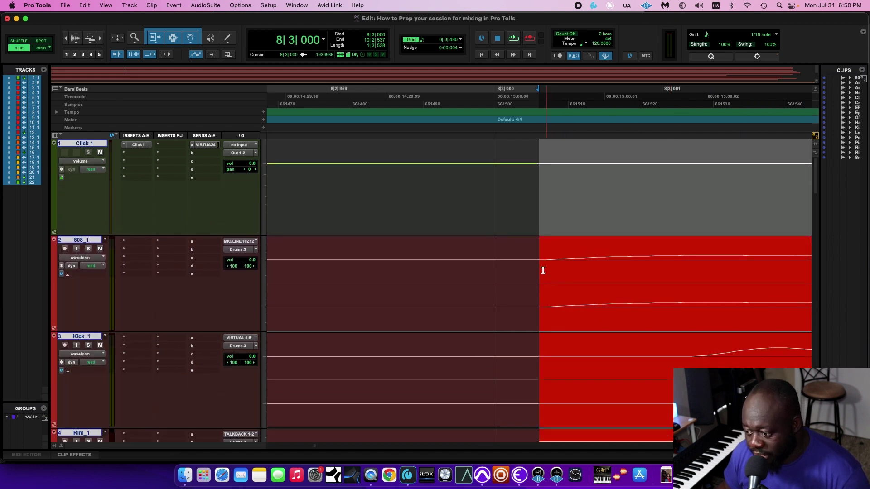
pyautogui.hscroll(2, 543, 270)
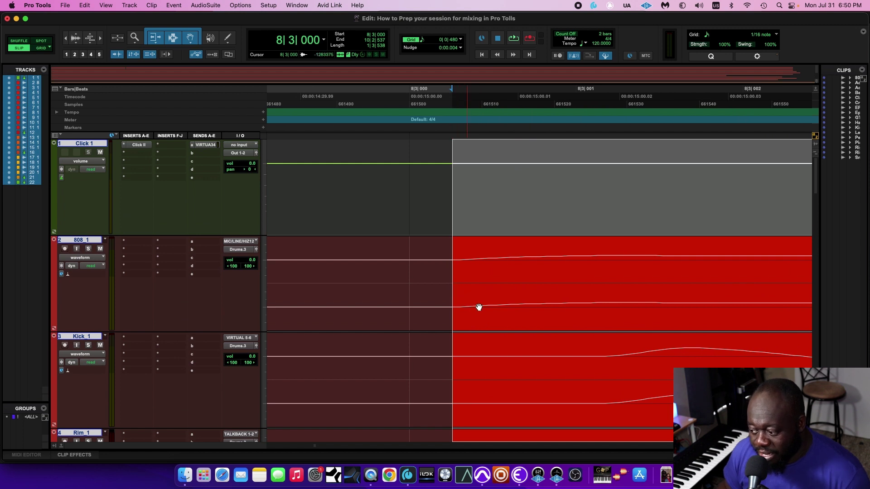
pyautogui.press('r')
pyautogui.press('r')
pyautogui.press('r')
pyautogui.press('r')
pyautogui.press('r')
pyautogui.press('r')
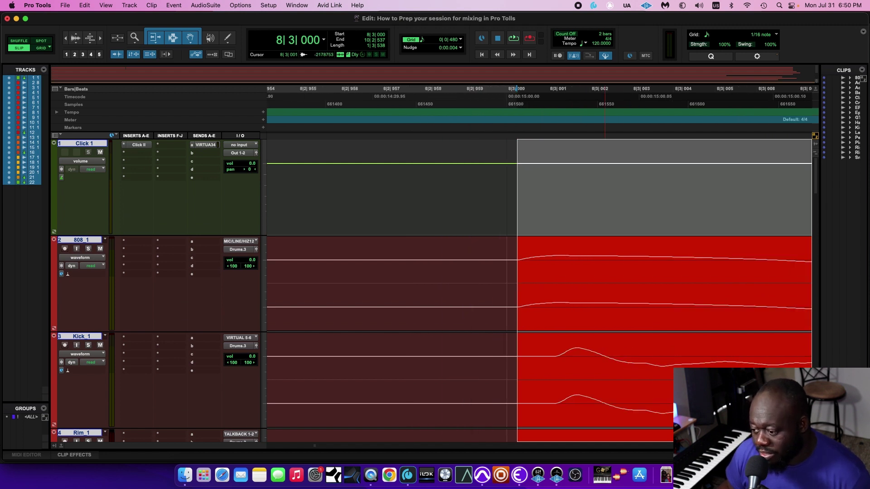
# Step: Fine-tune the selection's end onto the 808 transient at 10|2|480, keeping the start at 8|3|000
pyautogui.hscroll(15, 746, 362)
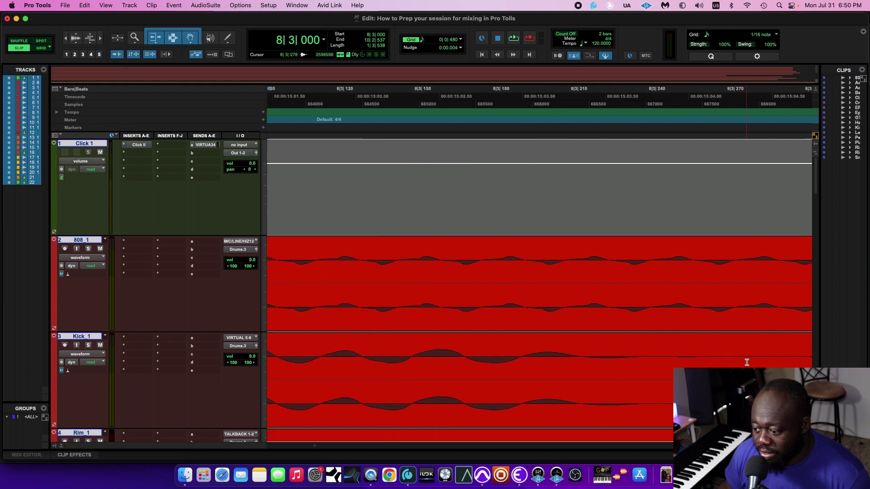
pyautogui.hscroll(15, 747, 362)
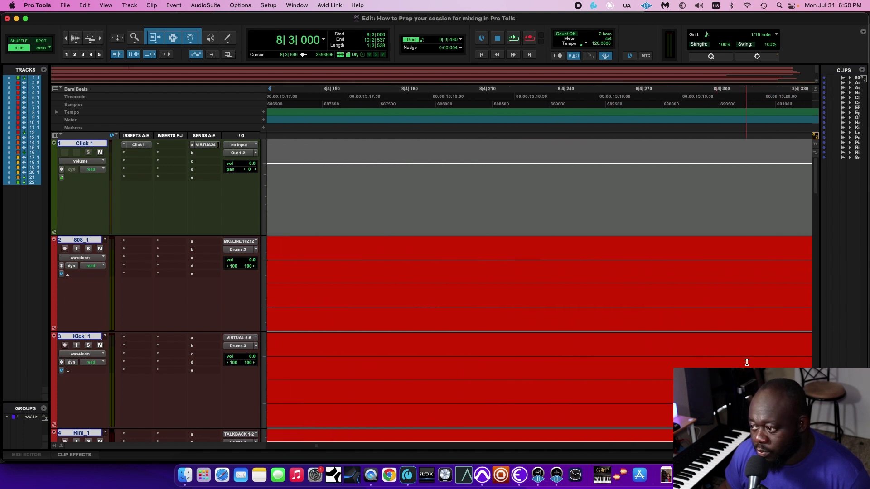
pyautogui.scroll(-2, 746, 363)
pyautogui.press('r')
pyautogui.press('r')
pyautogui.press('r')
pyautogui.press('r')
pyautogui.press('r')
pyautogui.press('r')
pyautogui.press('r')
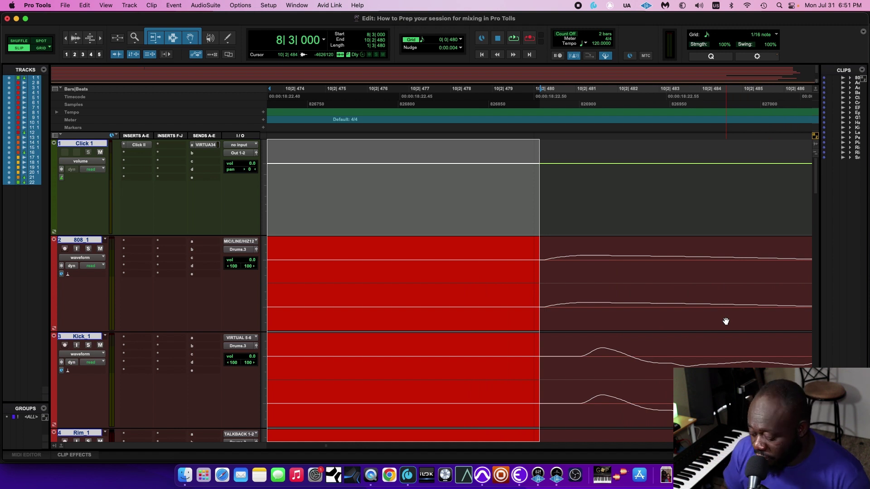
# Step: Play the selection from 8|3|000 to 10|2|480 to hear whether it loops evenly over two bars
pyautogui.press('space')
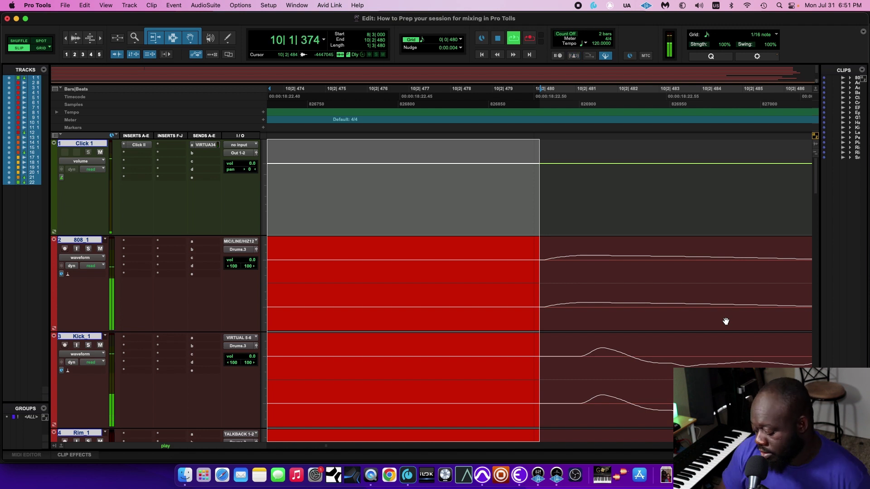
pyautogui.press('space')
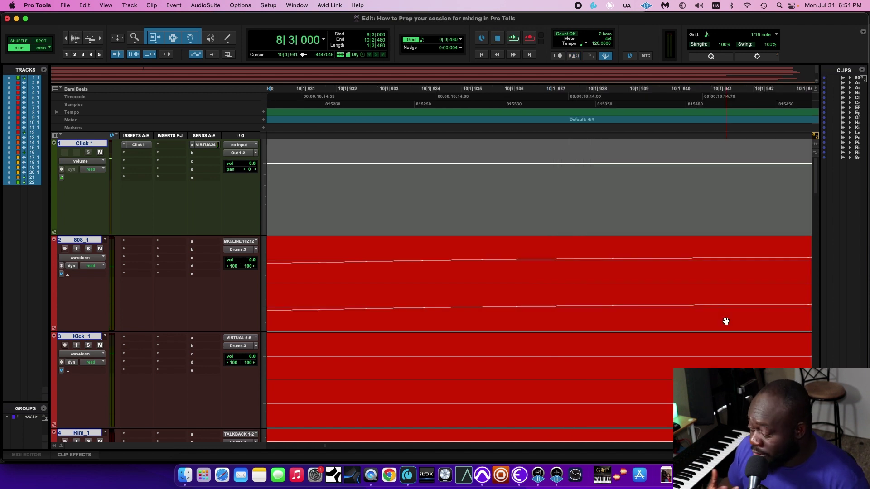
pyautogui.press('space')
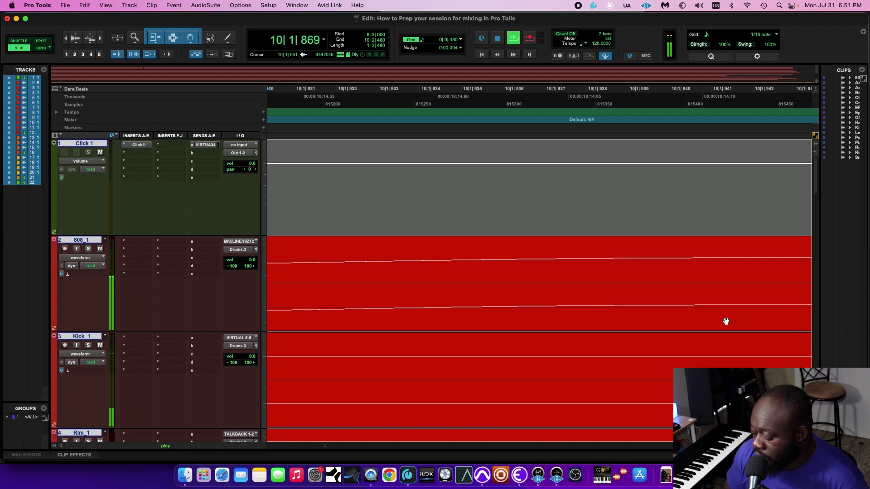
pyautogui.press('space')
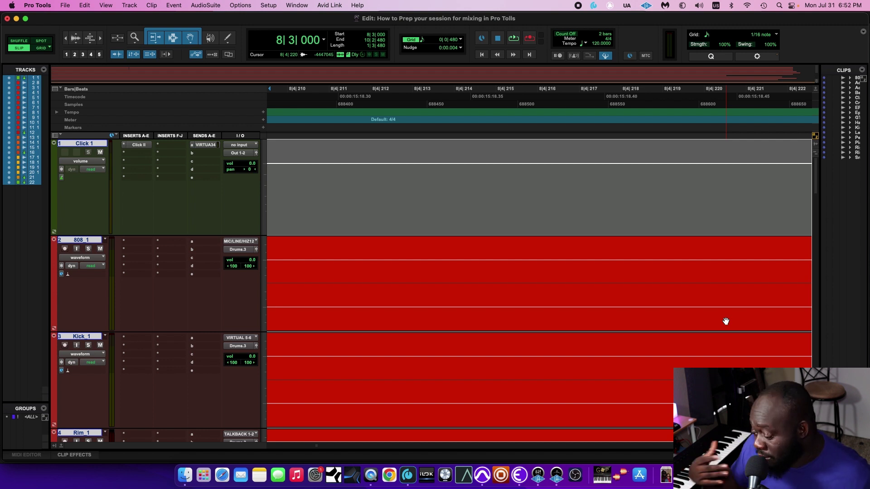
# Step: Identify the selection's beats by adding bar markers with start 9|1|000 and end 11|1|000 in 4/4
pyautogui.scroll(-10, 679, 317)
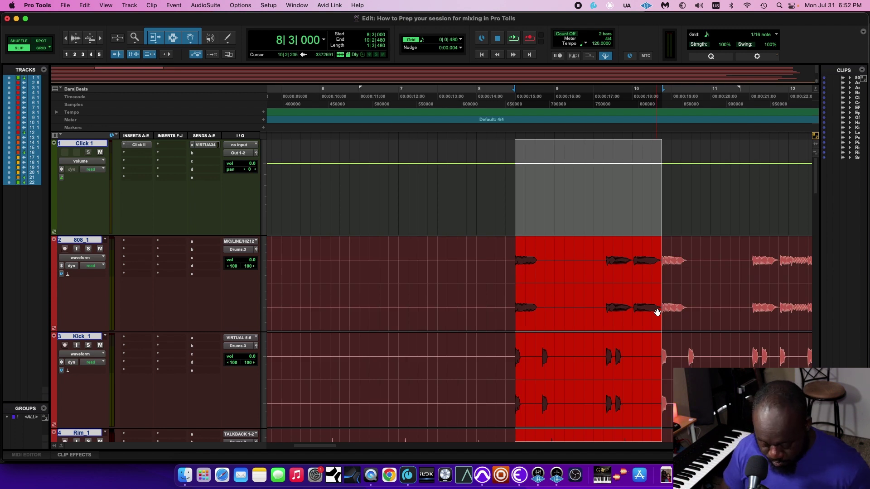
pyautogui.press('super+i')
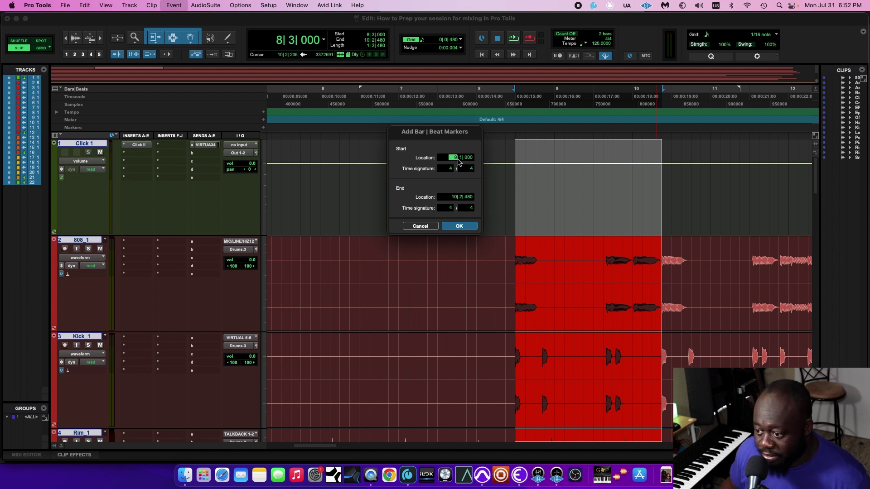
pyautogui.click(455, 197)
pyautogui.write('11')
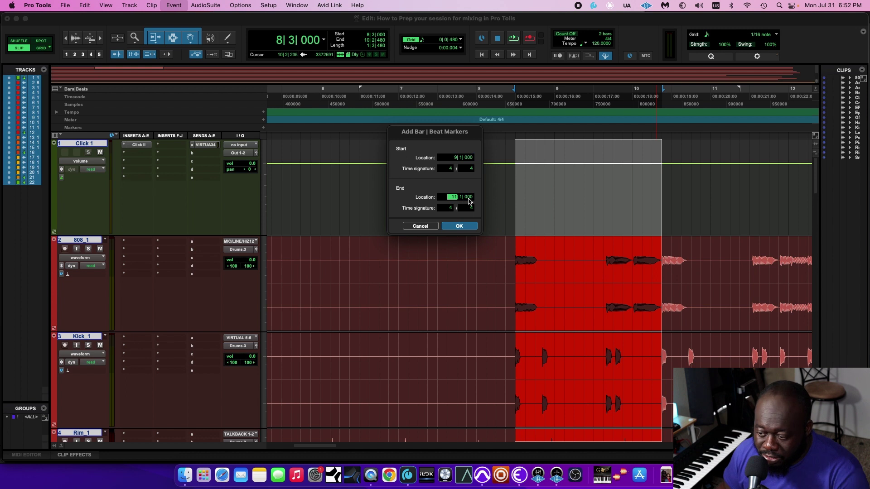
pyautogui.click(458, 226)
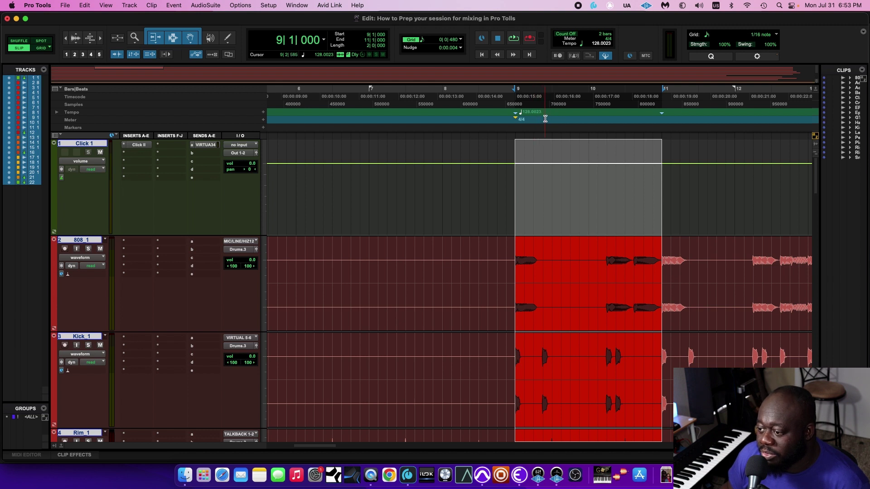
# Step: Set the session tempo to 128 BPM
pyautogui.hscroll(2, 545, 119)
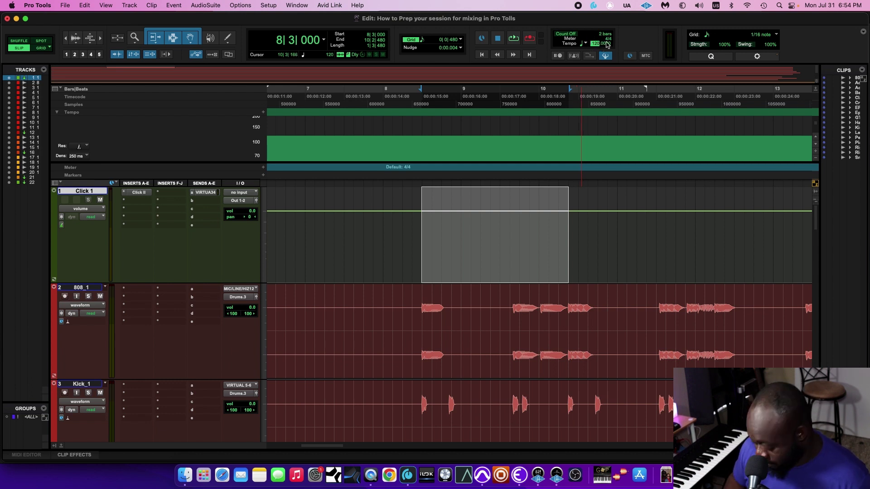
pyautogui.write('8')
pyautogui.press('Return')
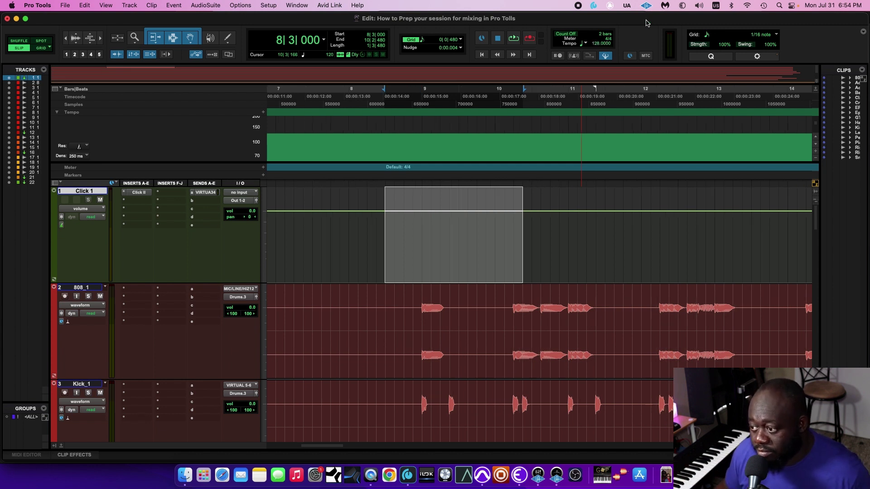
# Step: Examine how the stems line up with the bar grid from the session start to the end of the song
pyautogui.press('Return')
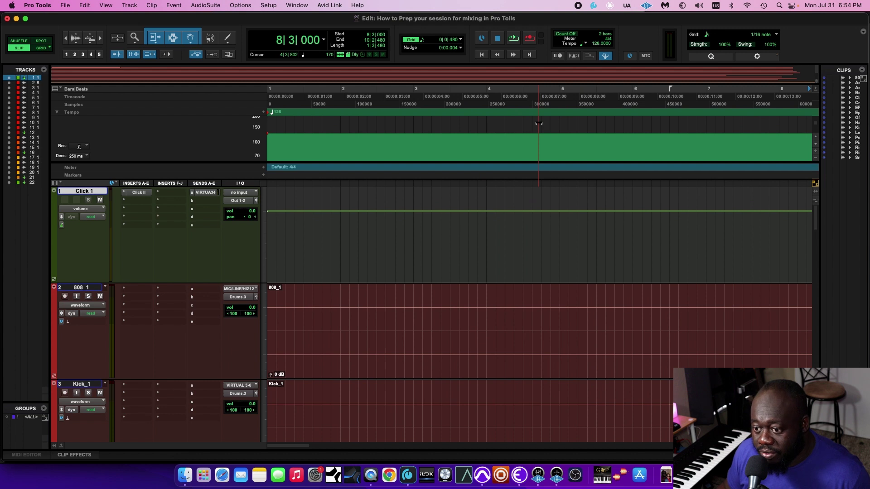
pyautogui.hscroll(20, 539, 123)
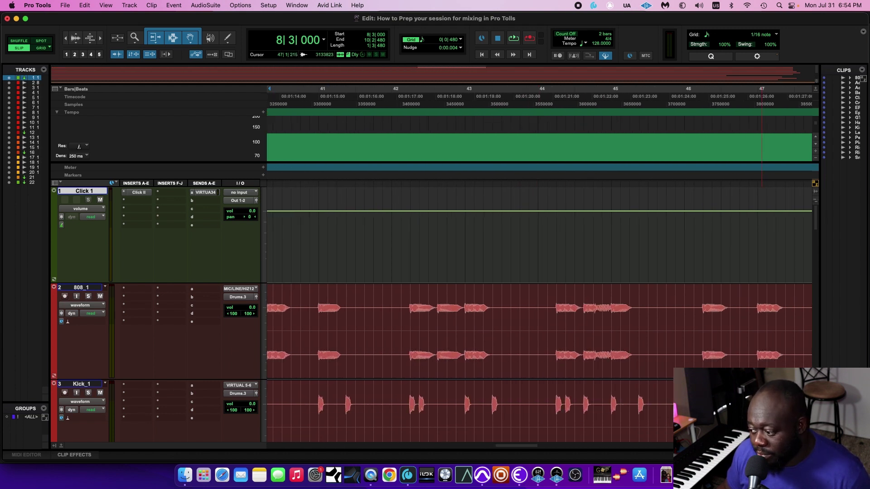
pyautogui.press('r')
pyautogui.press('r')
pyautogui.press('r')
pyautogui.press('Return')
pyautogui.scroll(-3, 538, 317)
pyautogui.press('space')
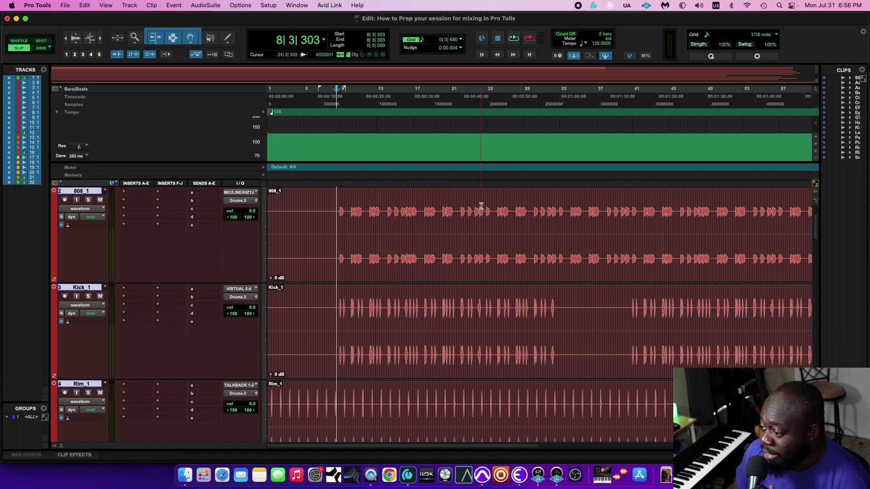
pyautogui.hscroll(10, 481, 206)
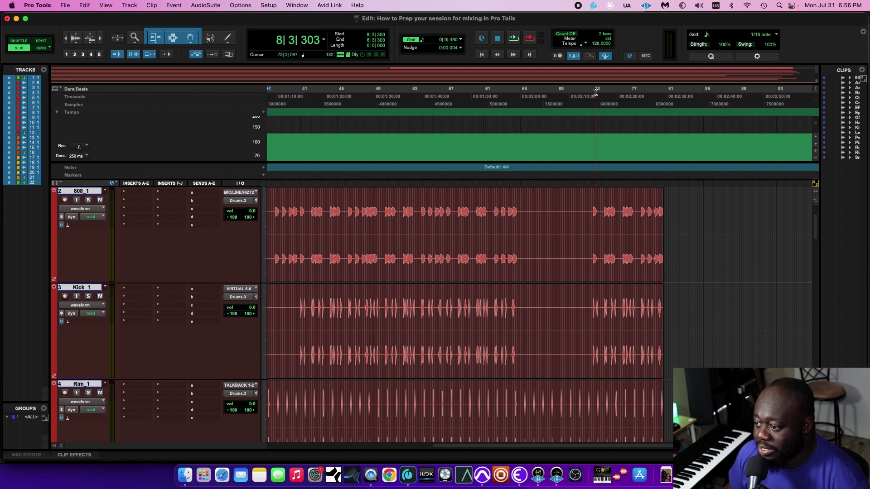
# Step: Switch to Grid mode and select 73|1|000 to 81|1|000 across the tracks, where the 808 and kick return
pyautogui.click(39, 48)
pyautogui.moveTo(593, 90); pyautogui.dragTo(670, 92)
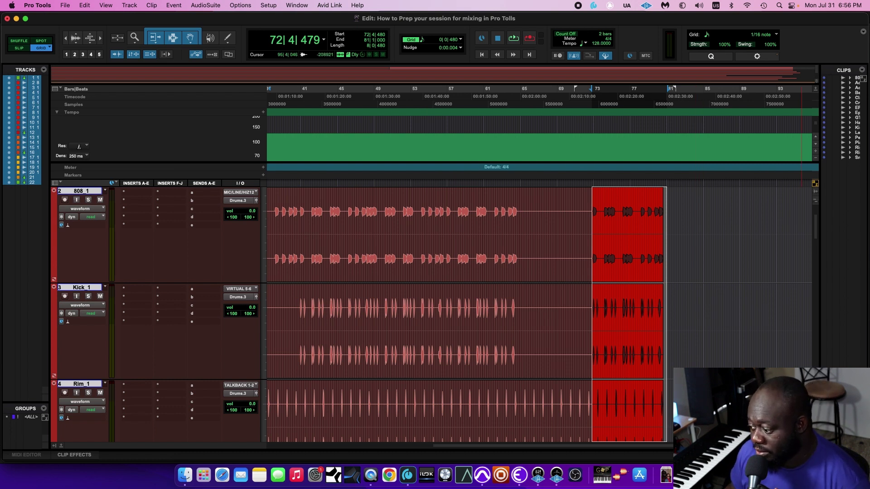
pyautogui.hotkey('alt', 'f')
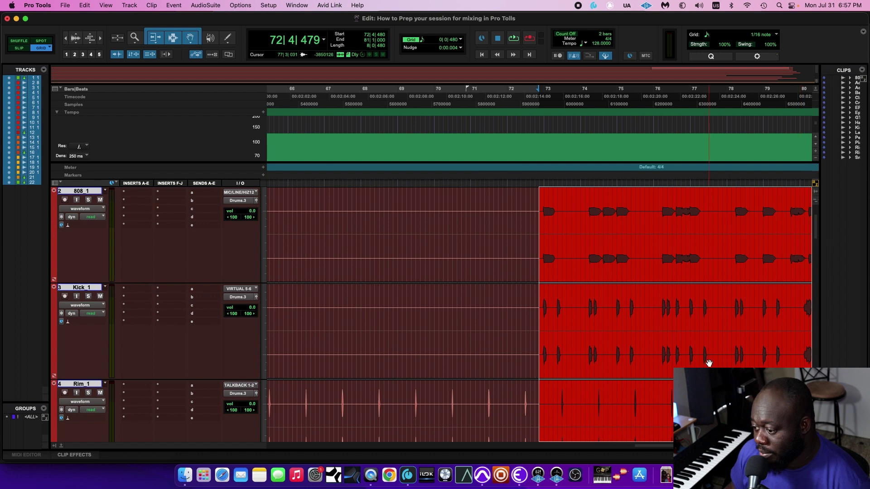
pyautogui.hscroll(5, 709, 362)
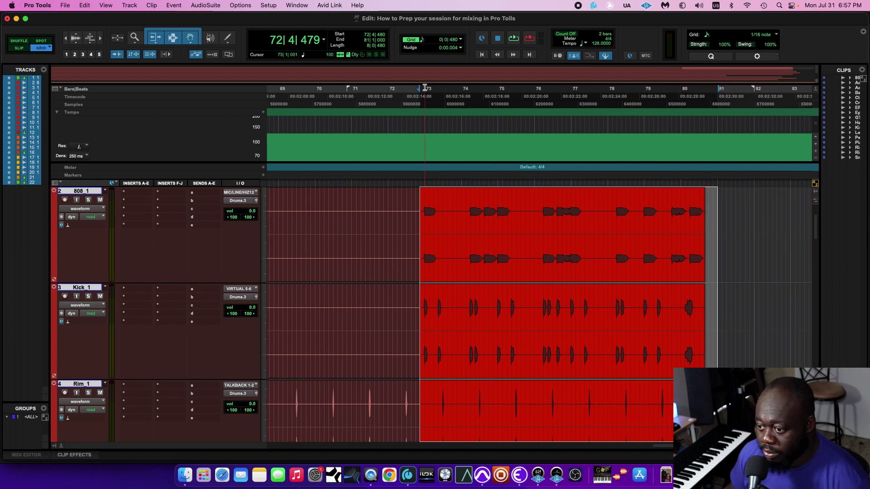
pyautogui.moveTo(421, 90); pyautogui.dragTo(424, 89)
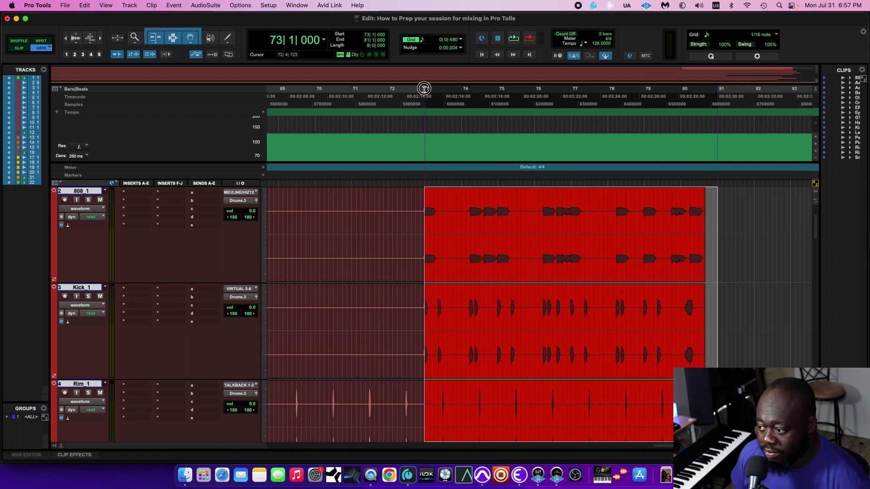
# Step: Play the selection from bar 73 to check the drums against the tempo grid, and look down the track list to Mixbuss
pyautogui.hscroll(-3, 708, 115)
pyautogui.hscroll(5, 631, 102)
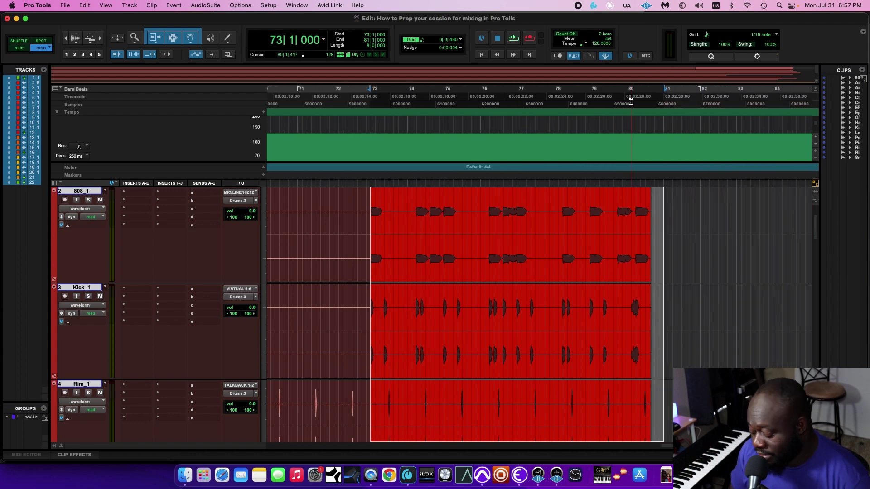
pyautogui.press('space')
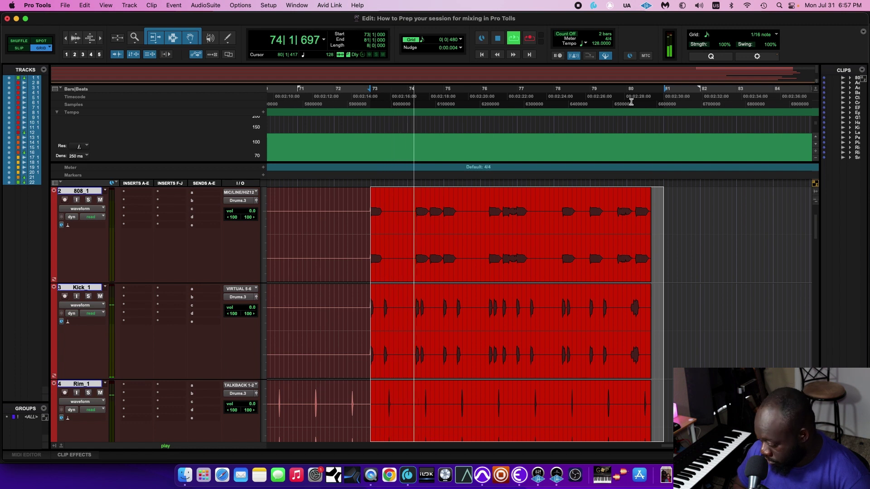
pyautogui.press('space')
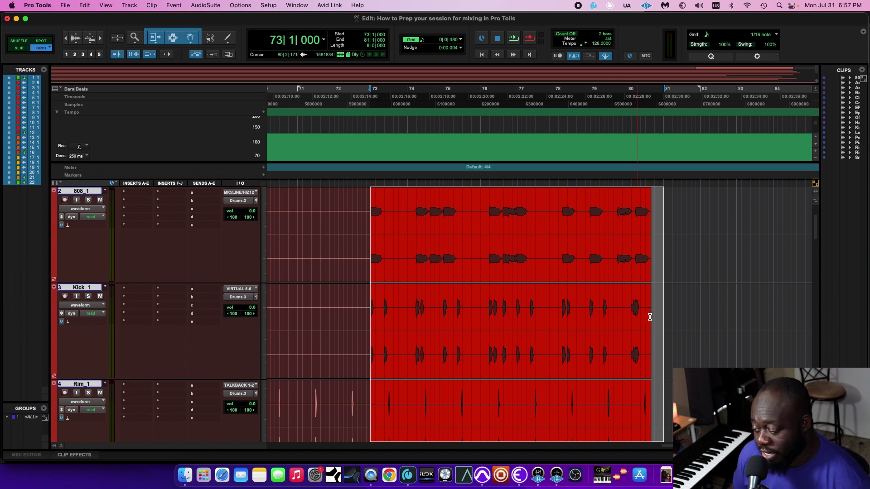
pyautogui.scroll(-15, 738, 287)
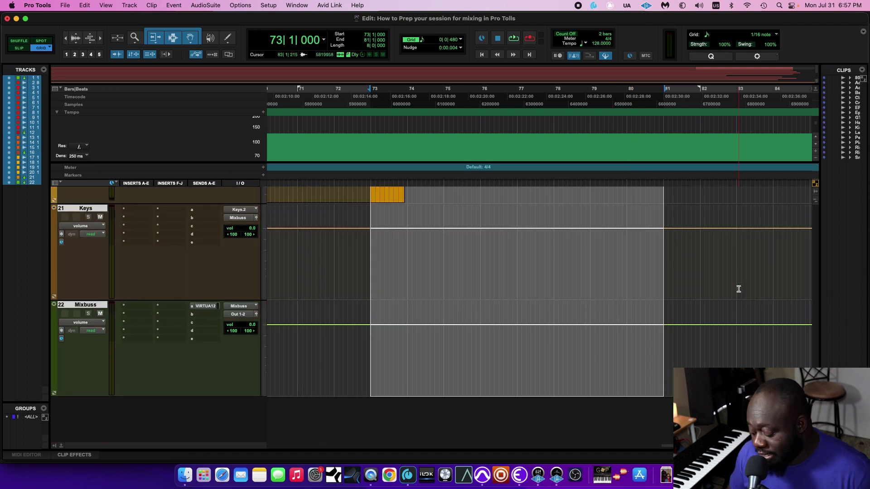
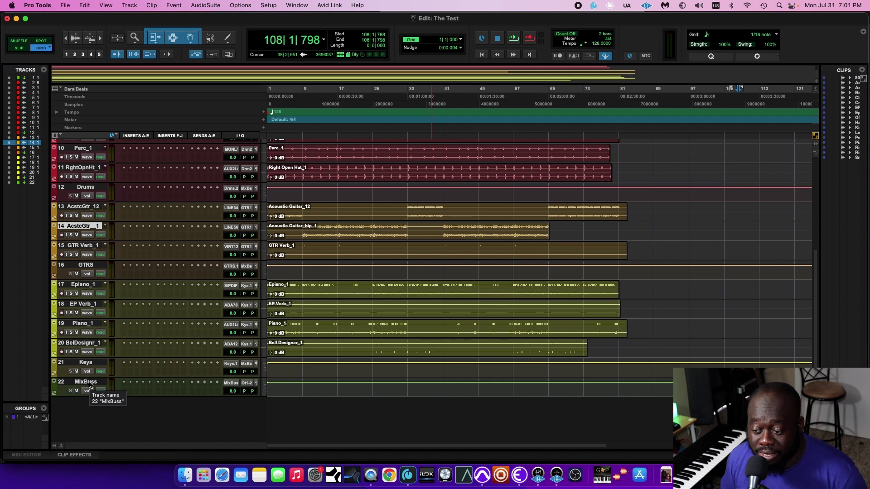
# Step: Create two stereo Master Fader tracks named Master below the MixBuss track
pyautogui.click(89, 385)
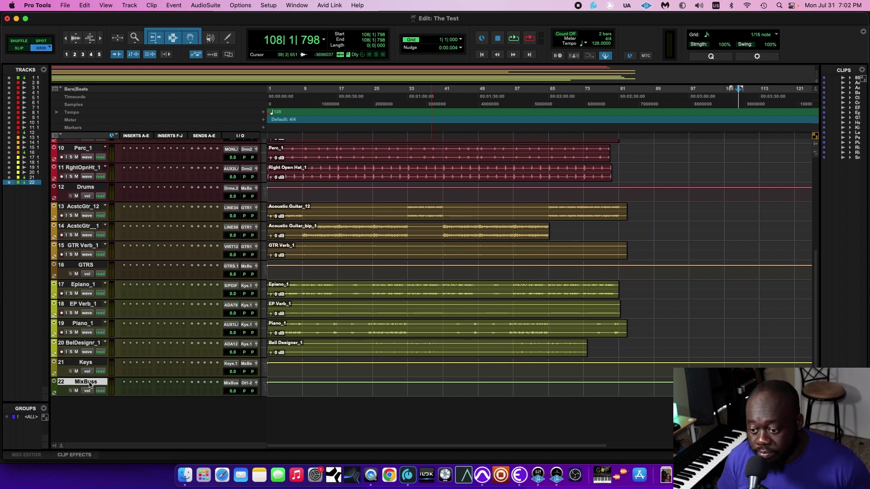
pyautogui.press('super+shift+n')
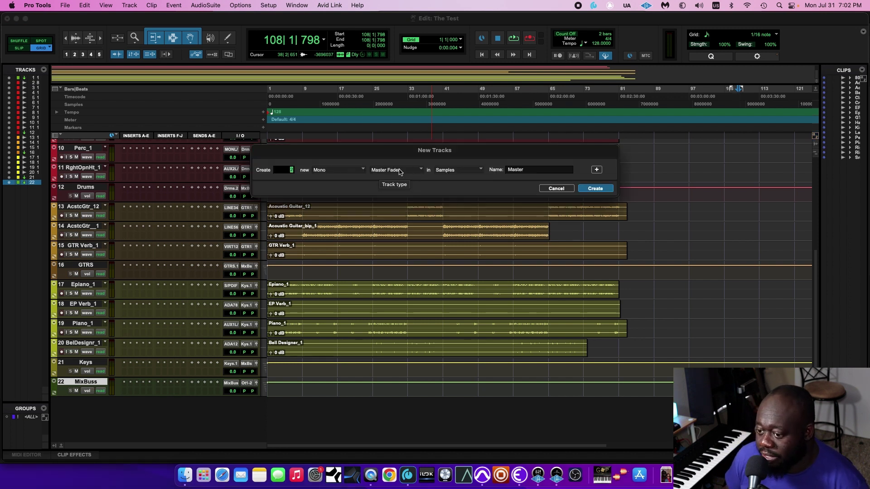
pyautogui.click(343, 171)
pyautogui.click(335, 182)
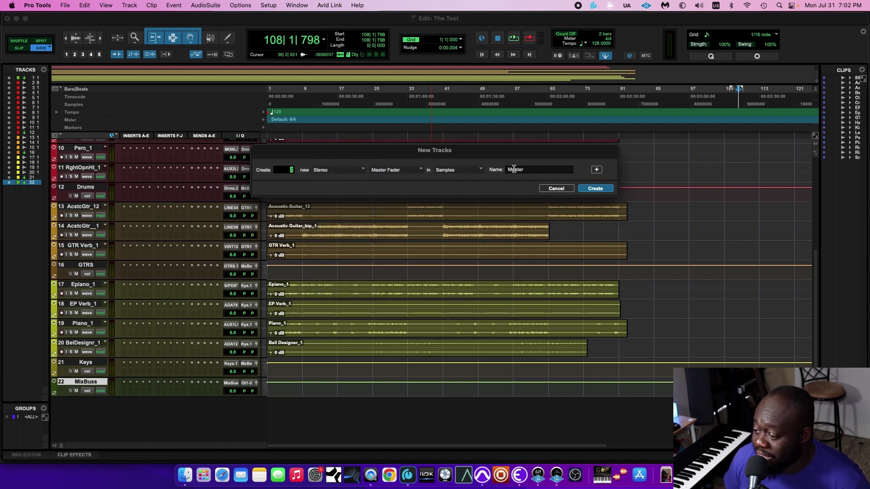
pyautogui.click(595, 188)
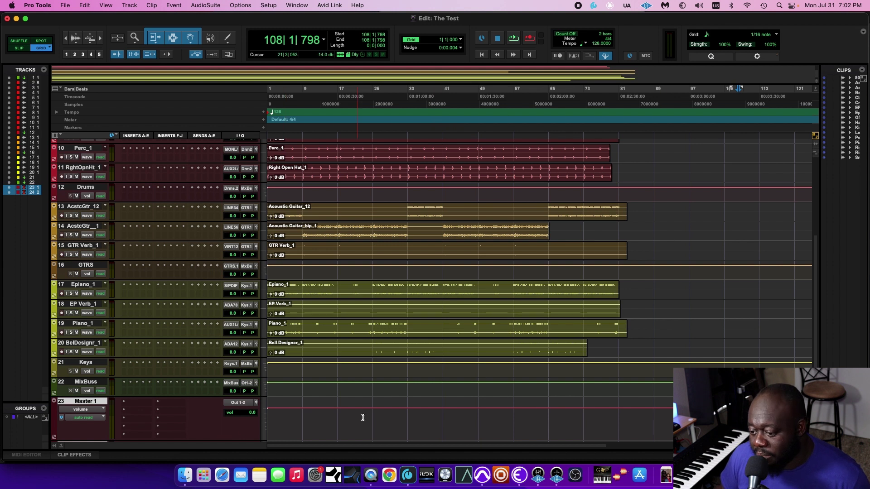
pyautogui.hscroll(2, 317, 398)
pyautogui.scroll(-1, 317, 398)
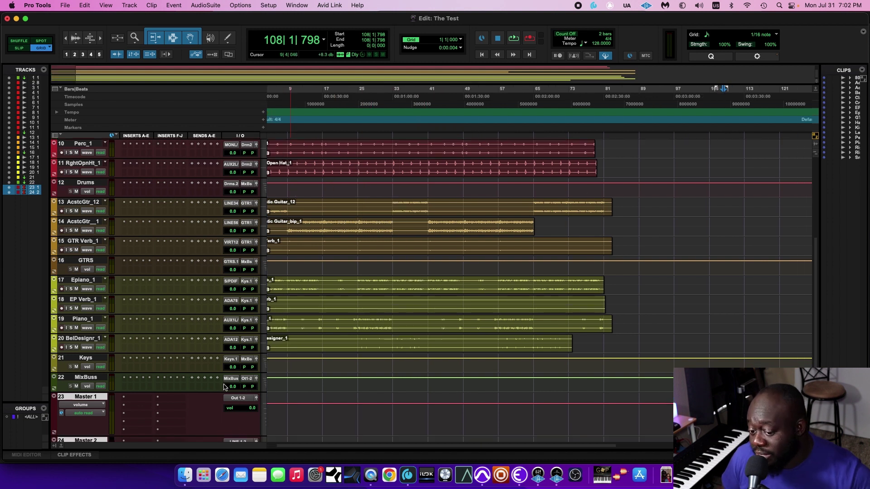
pyautogui.click(80, 379)
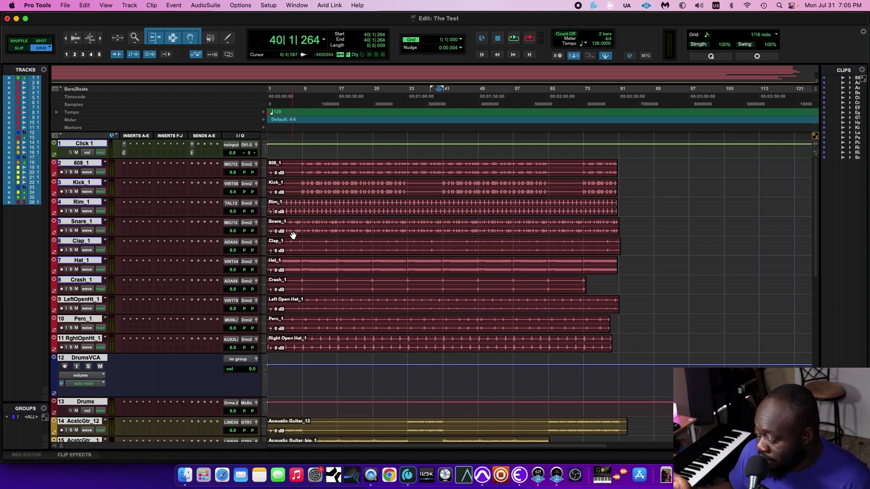
# Step: Group the drum tracks from 808_1 to Right Open Hat_1 as a Mix group named Drums, assigned to DrumsVCA
pyautogui.click(77, 164)
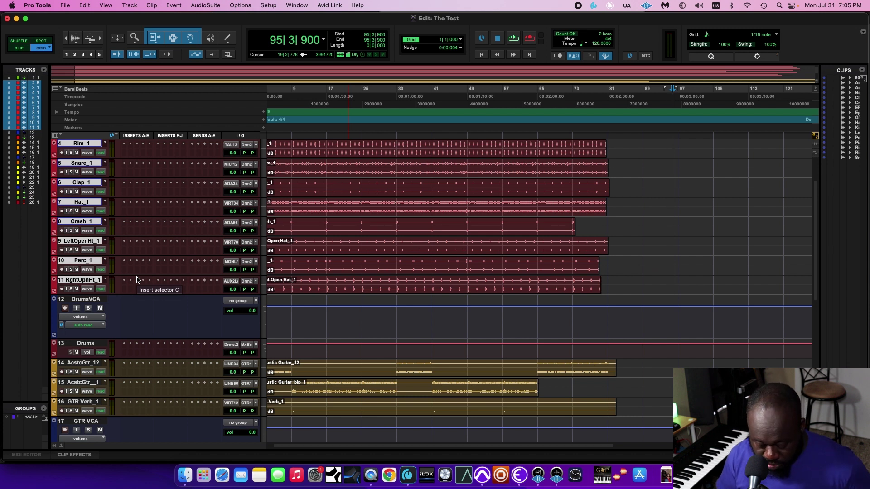
pyautogui.press('super+g')
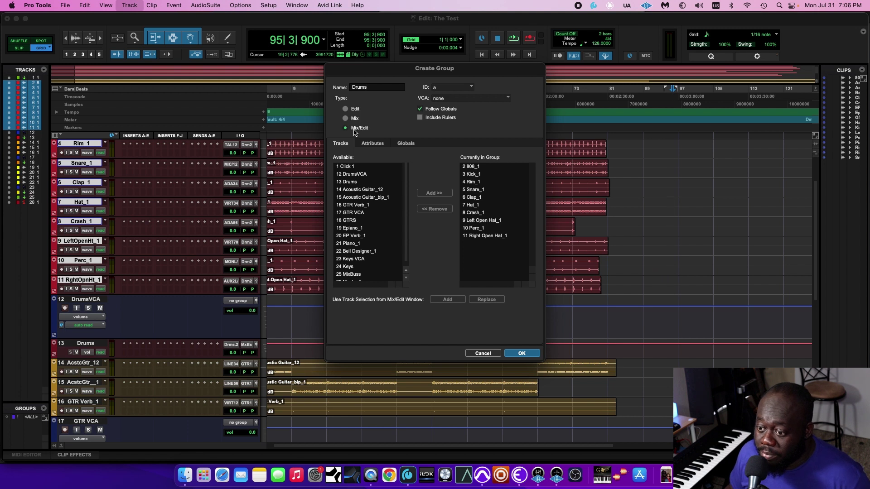
pyautogui.click(346, 119)
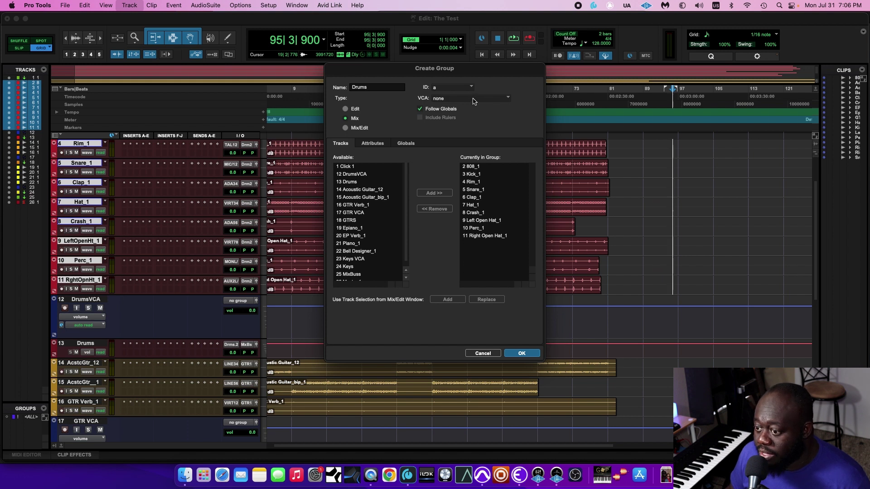
pyautogui.click(473, 101)
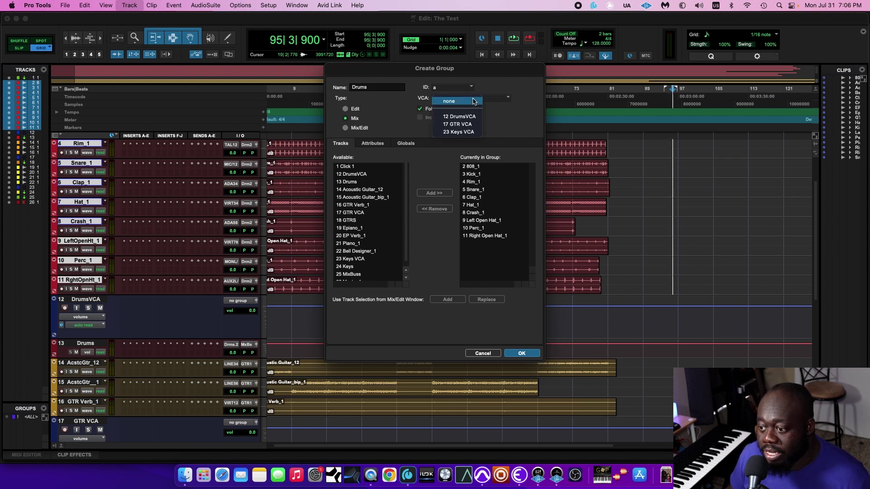
pyautogui.click(470, 119)
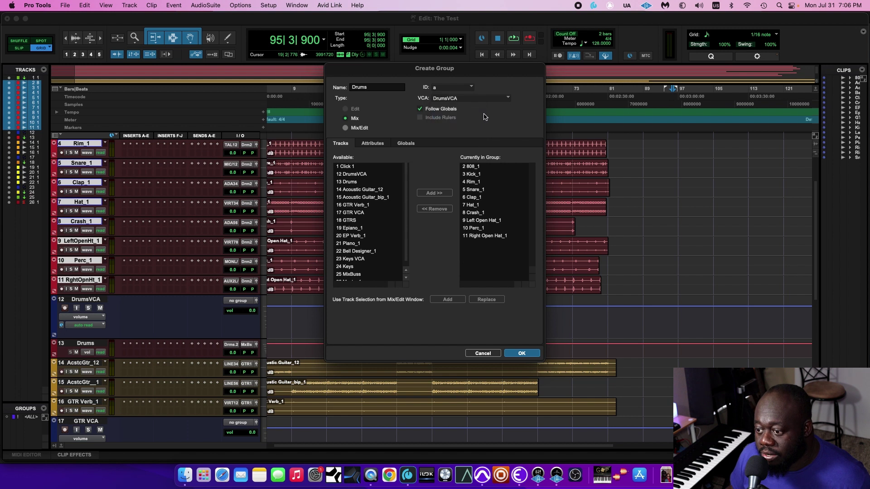
pyautogui.click(532, 354)
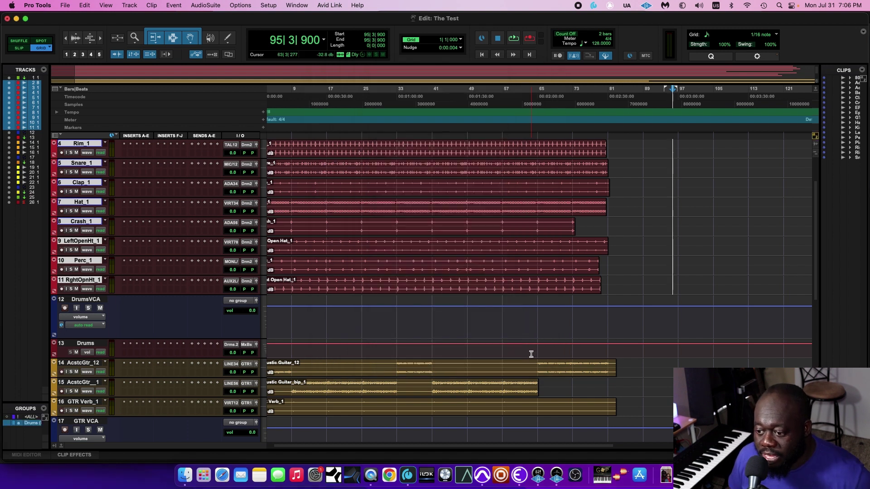
# Step: Solo DrumsVCA, audition the drum group from bar 10, and take the VCA out of solo
pyautogui.click(89, 309)
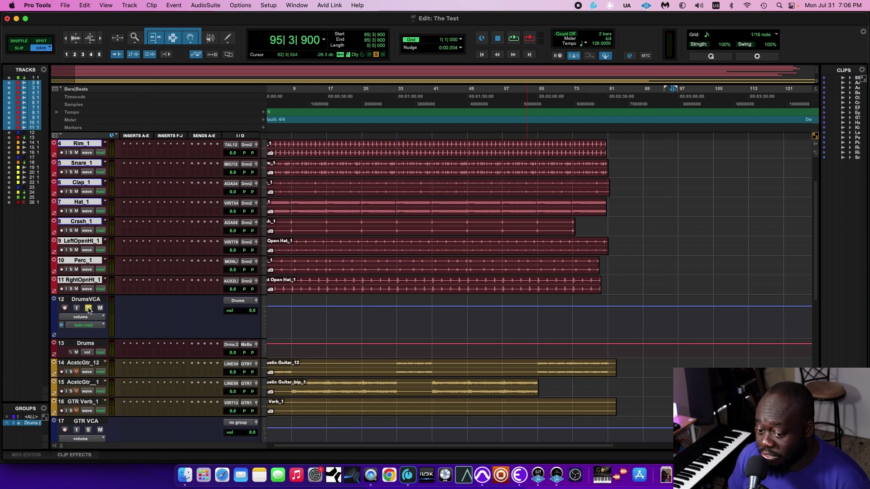
pyautogui.press('space')
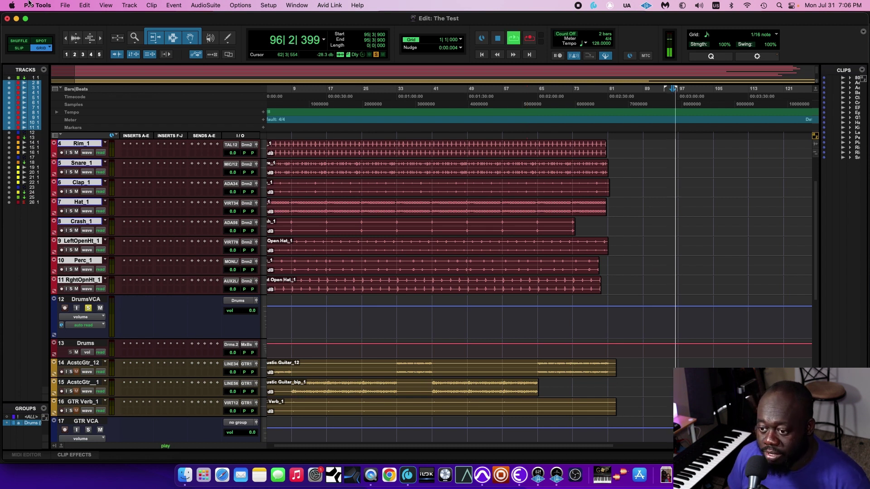
pyautogui.click(296, 95)
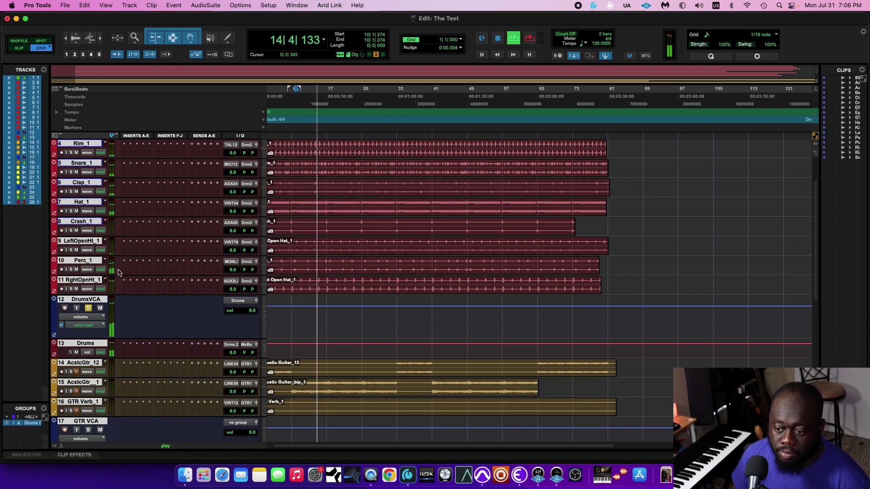
pyautogui.press('space')
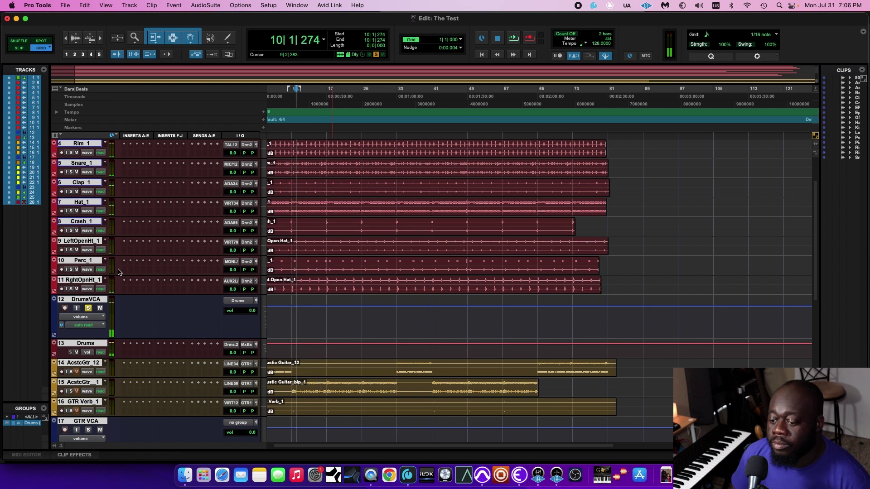
pyautogui.hscroll(5, 136, 281)
pyautogui.scroll(3, 136, 281)
pyautogui.hscroll(-2, 141, 287)
pyautogui.scroll(-5, 149, 287)
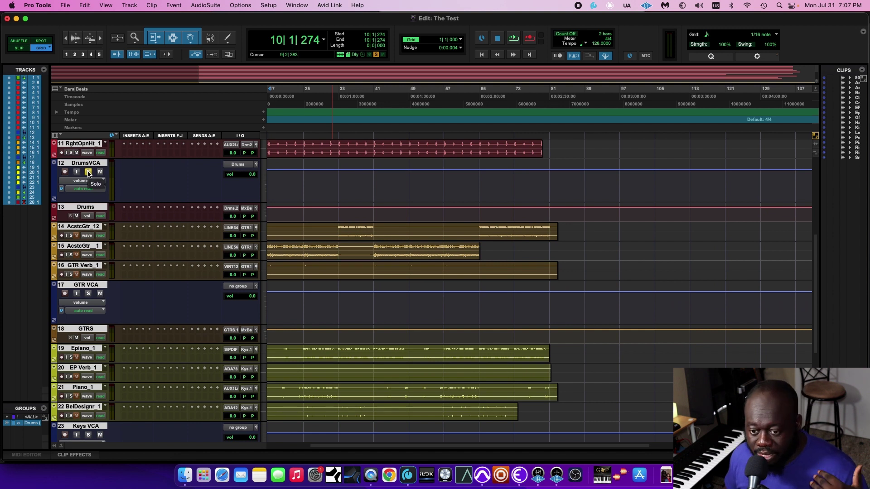
pyautogui.click(89, 172)
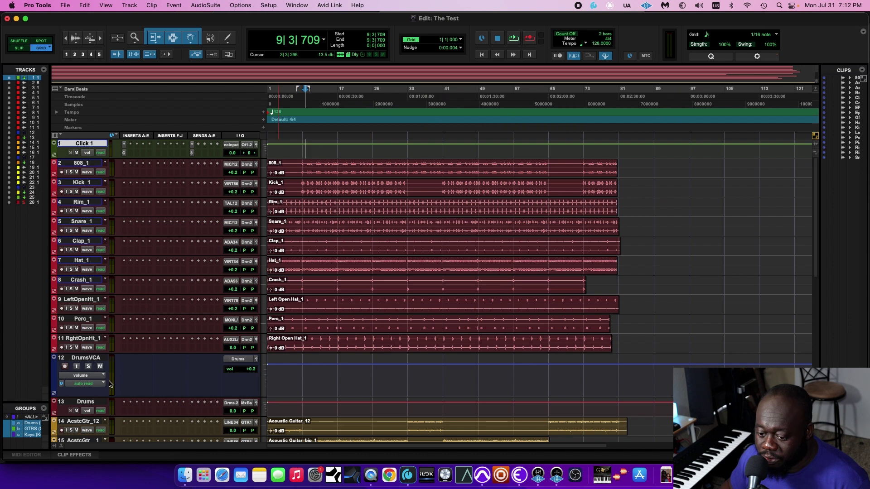
# Step: Play the session from bar 9 with DrumsVCA soloed and look over the grouped tracks
pyautogui.click(88, 366)
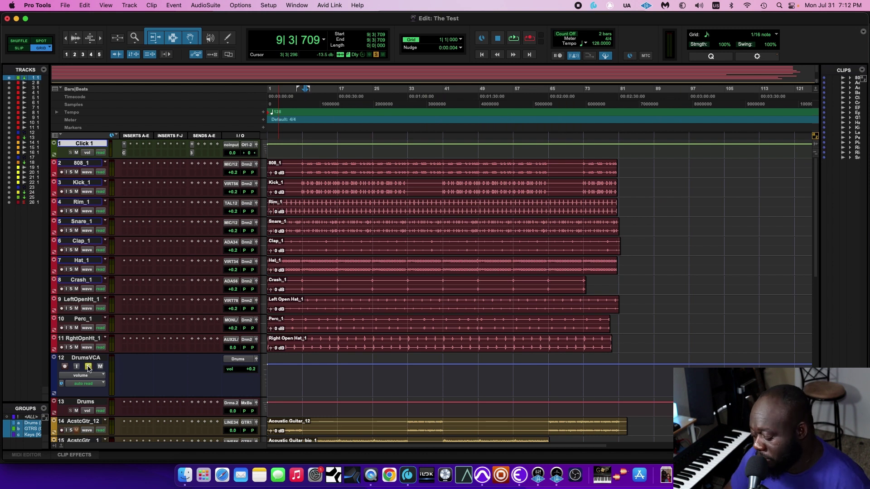
pyautogui.press('space')
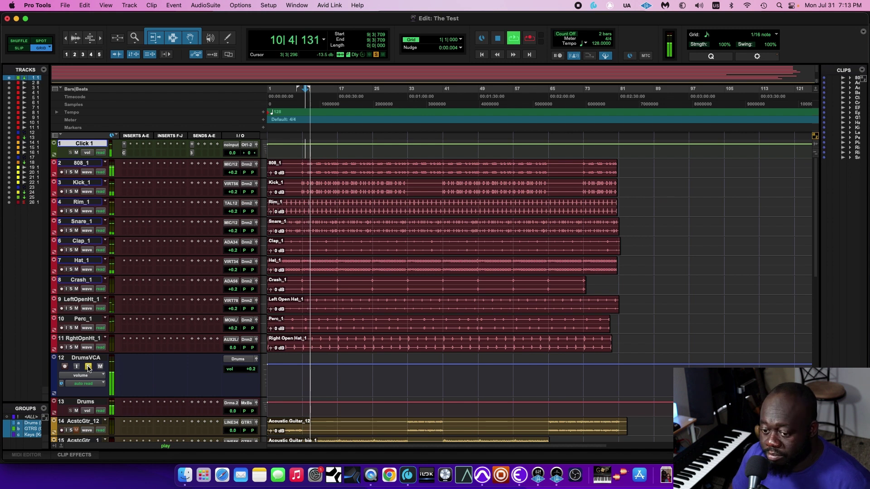
pyautogui.press('space')
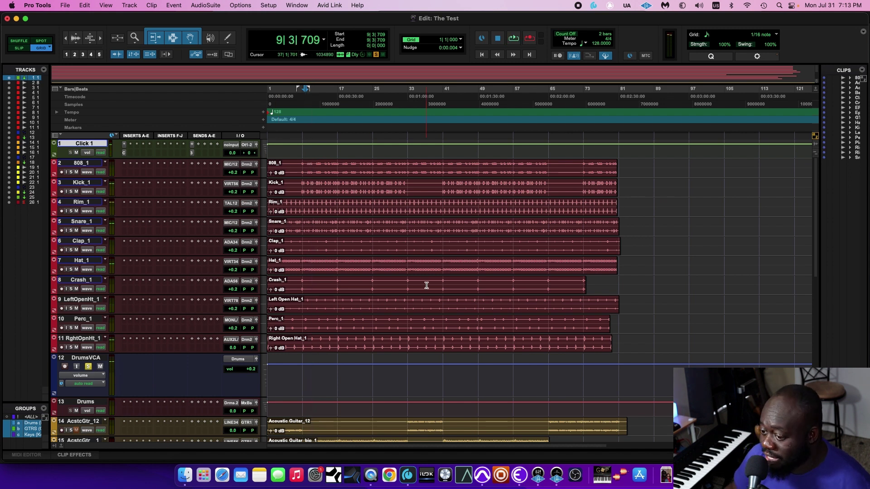
pyautogui.scroll(-8, 427, 285)
pyautogui.scroll(7, 163, 253)
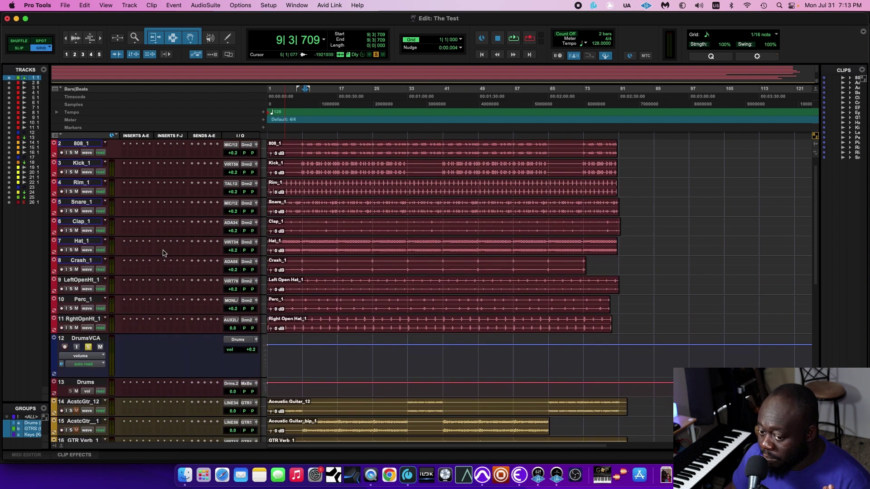
pyautogui.scroll(1, 163, 253)
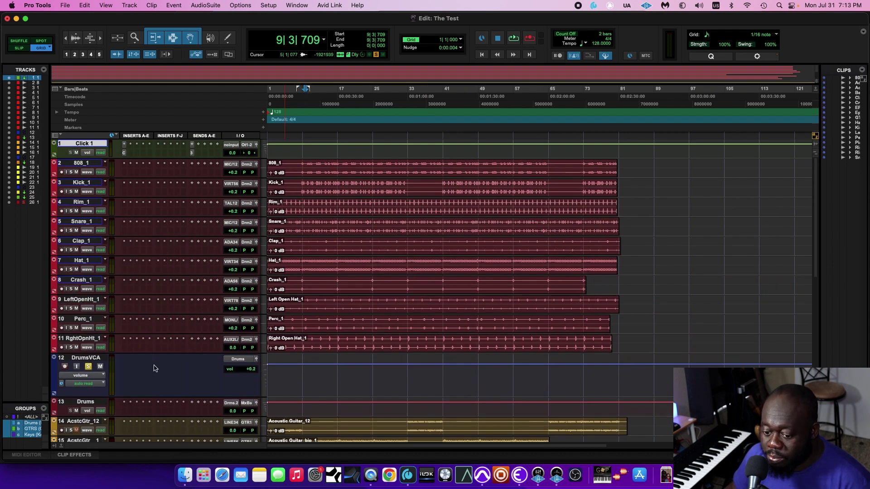
# Step: Audition the Acoustic Guitar_bip_1 track in solo, and switch the solo to GTR VCA to hear the guitar group
pyautogui.scroll(-6, 154, 368)
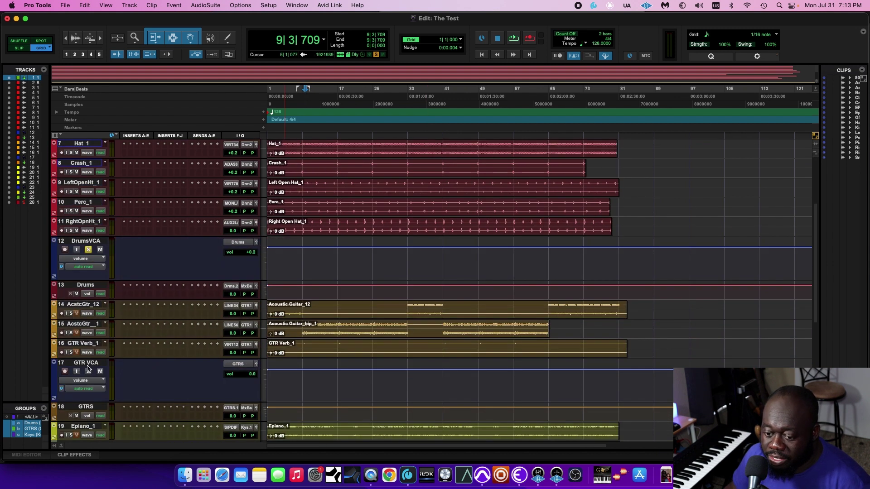
pyautogui.click(71, 333)
pyautogui.press('space')
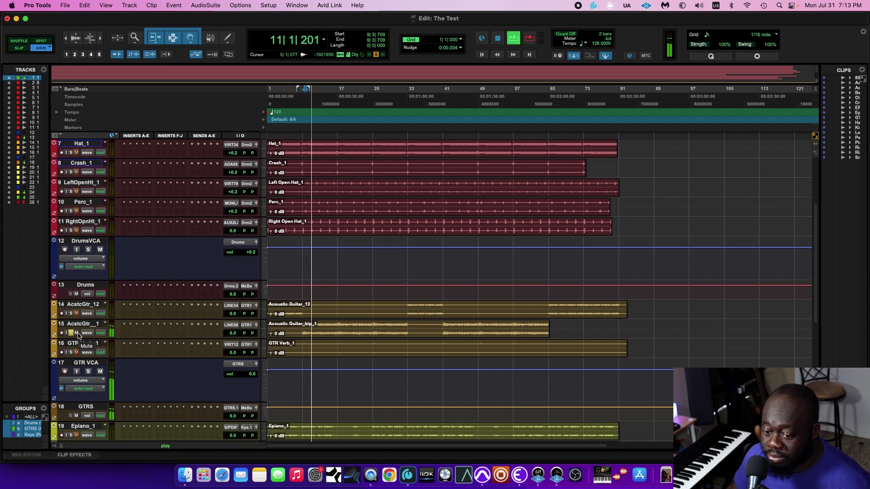
pyautogui.click(89, 371)
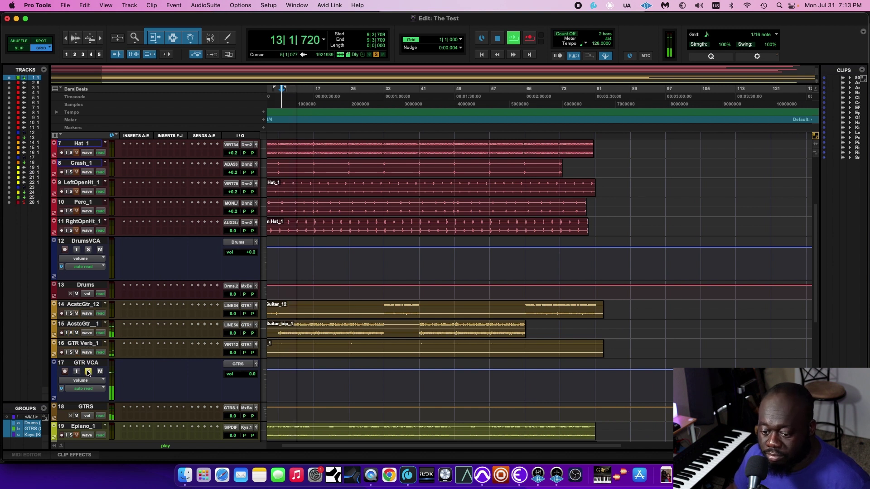
pyautogui.scroll(-3, 145, 344)
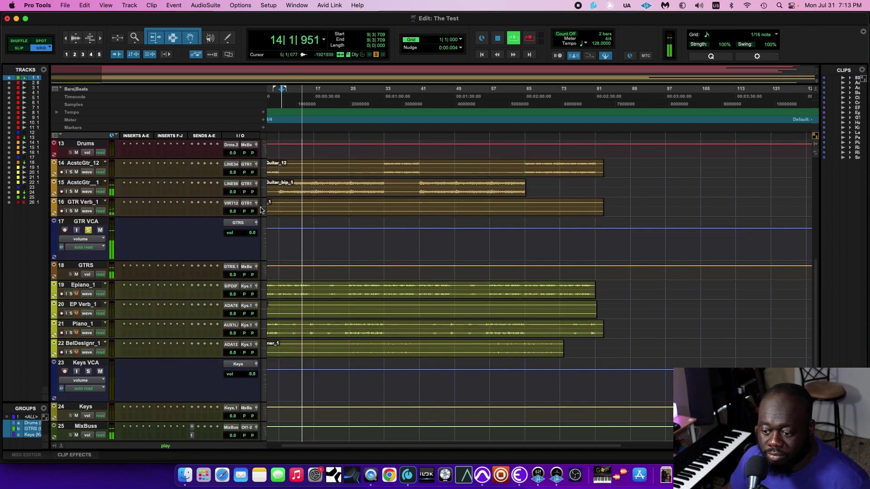
pyautogui.hscroll(-2, 326, 145)
pyautogui.press('space')
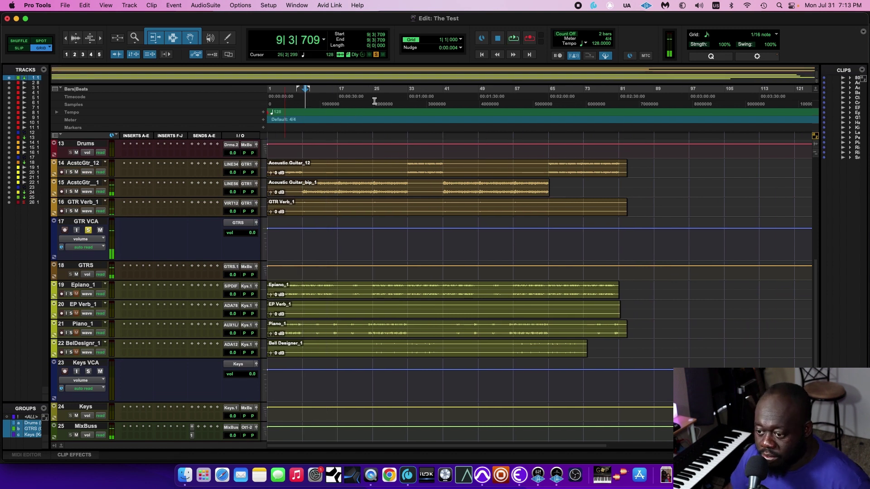
# Step: Play from bar 25 with Keys VCA soloed, and solo Bell Designer_1 to hear it alone before stopping playback
pyautogui.click(374, 90)
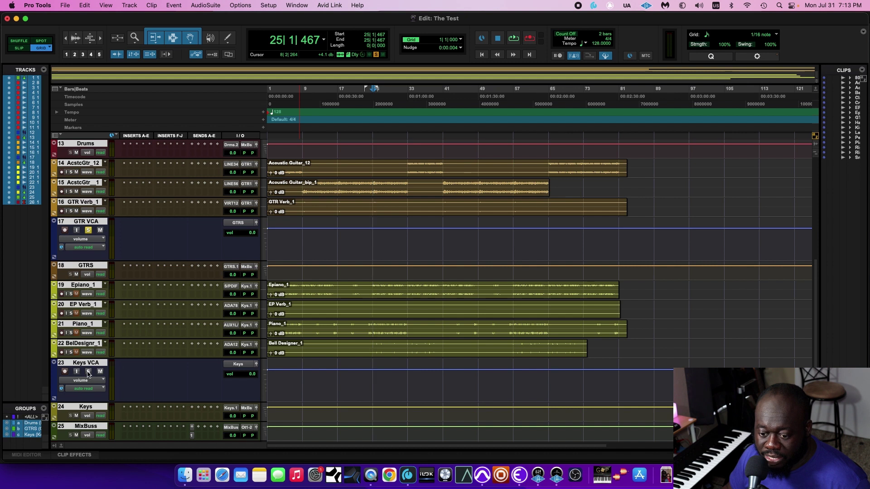
pyautogui.click(88, 371)
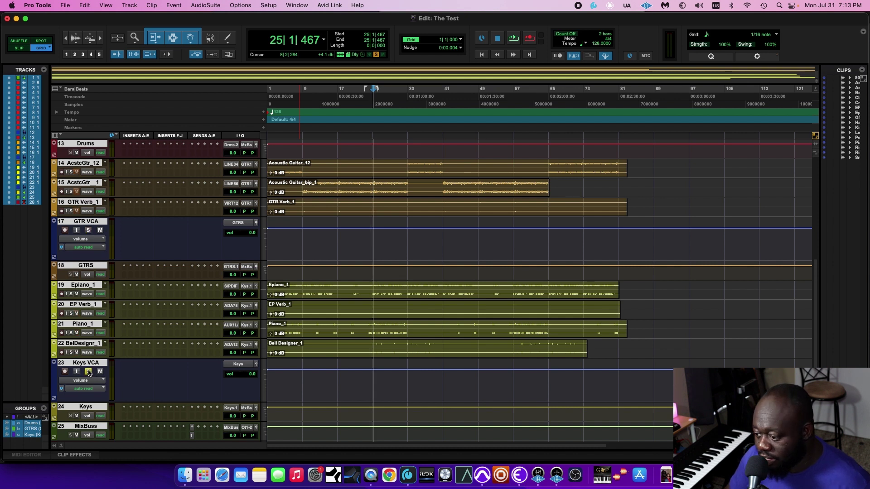
pyautogui.press('space')
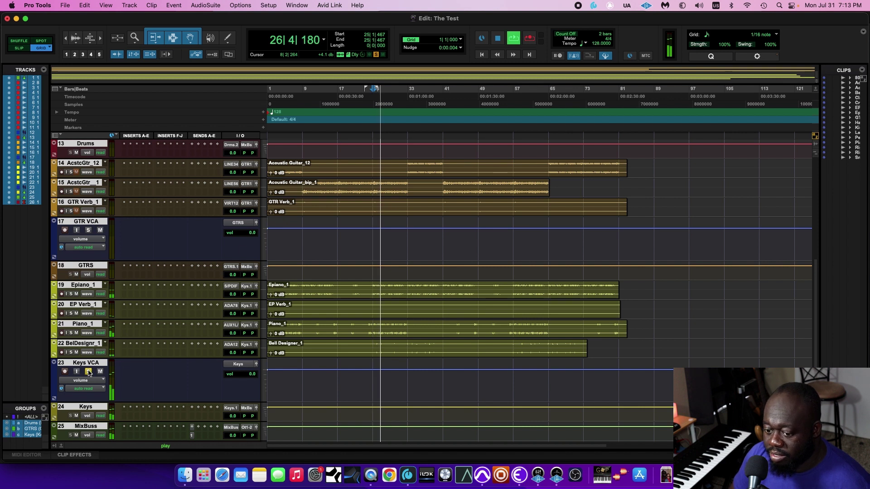
pyautogui.scroll(1, 67, 373)
pyautogui.hscroll(2, 67, 374)
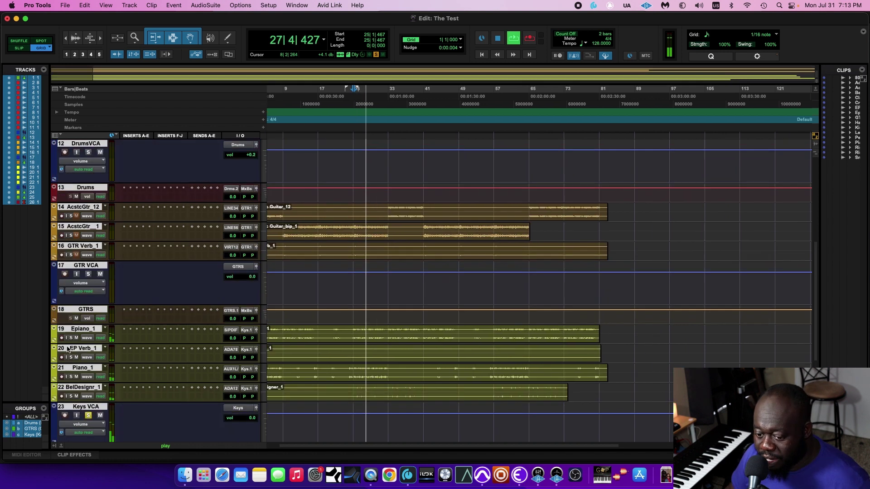
pyautogui.scroll(-1, 73, 369)
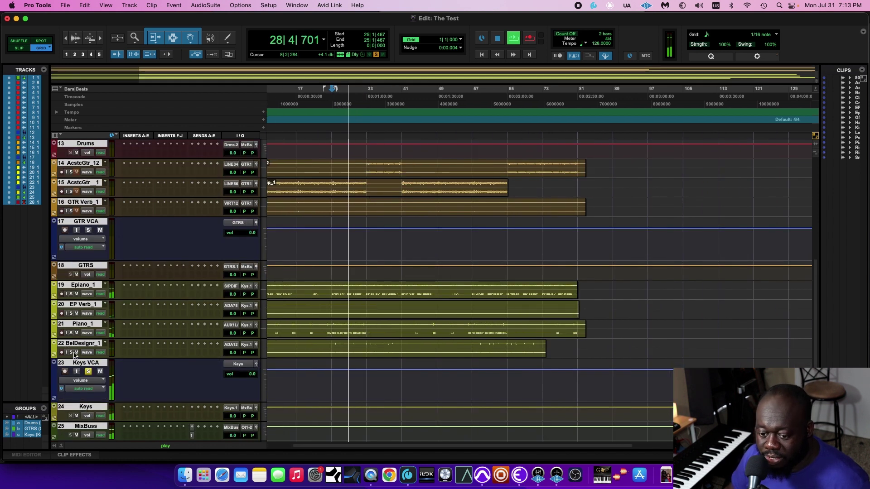
pyautogui.click(71, 352)
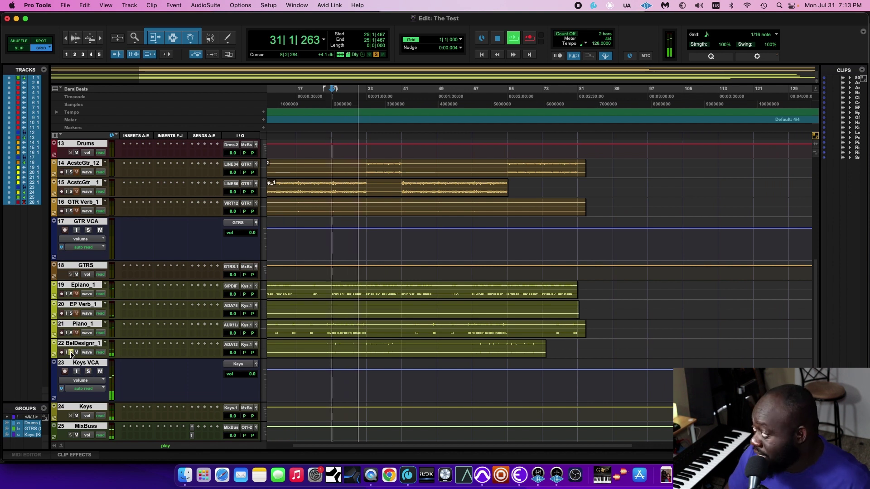
pyautogui.press('space')
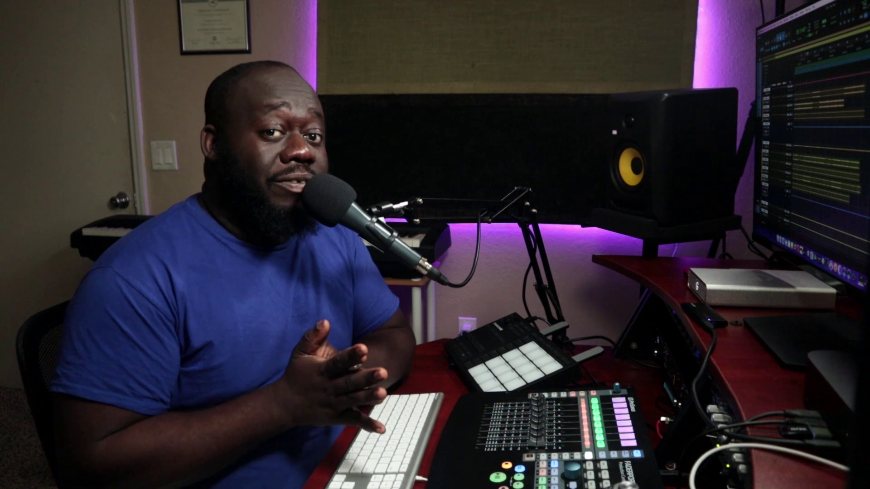